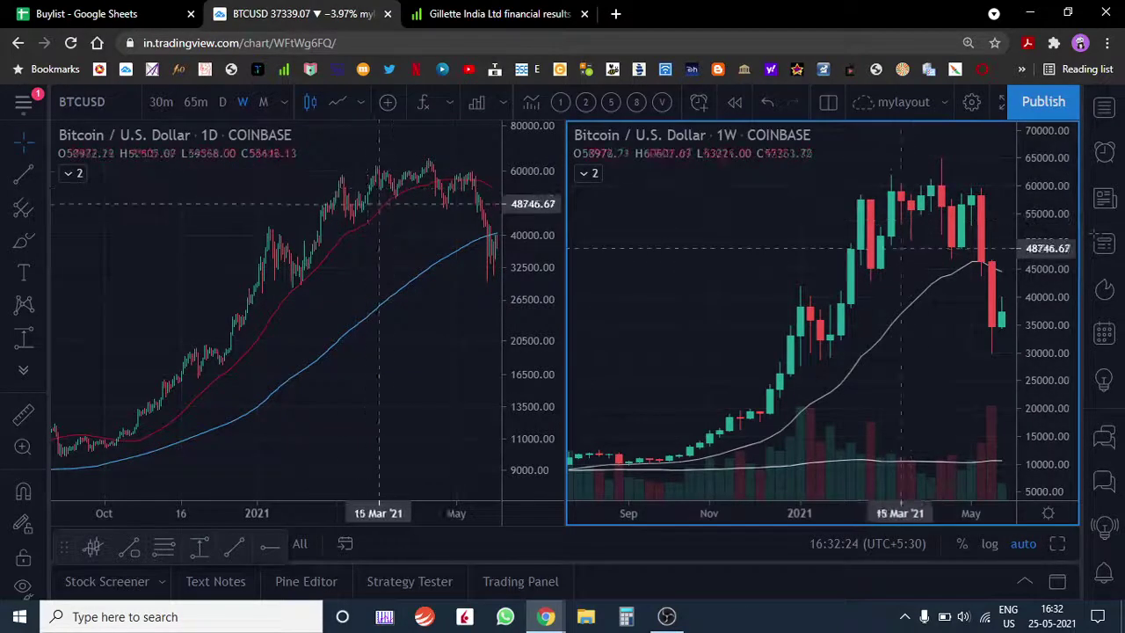
Maximize the weekly Bitcoin chart to examine its long-term price history, and restore the two-chart layout
scroll(811, 269, "down", 3)
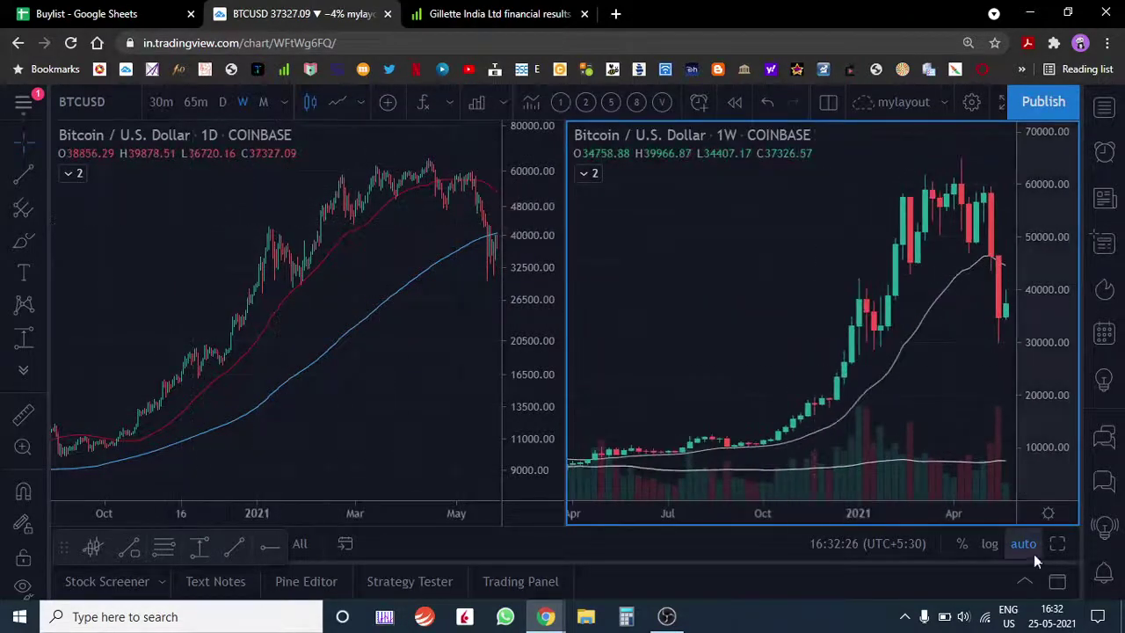
key("alt+Return")
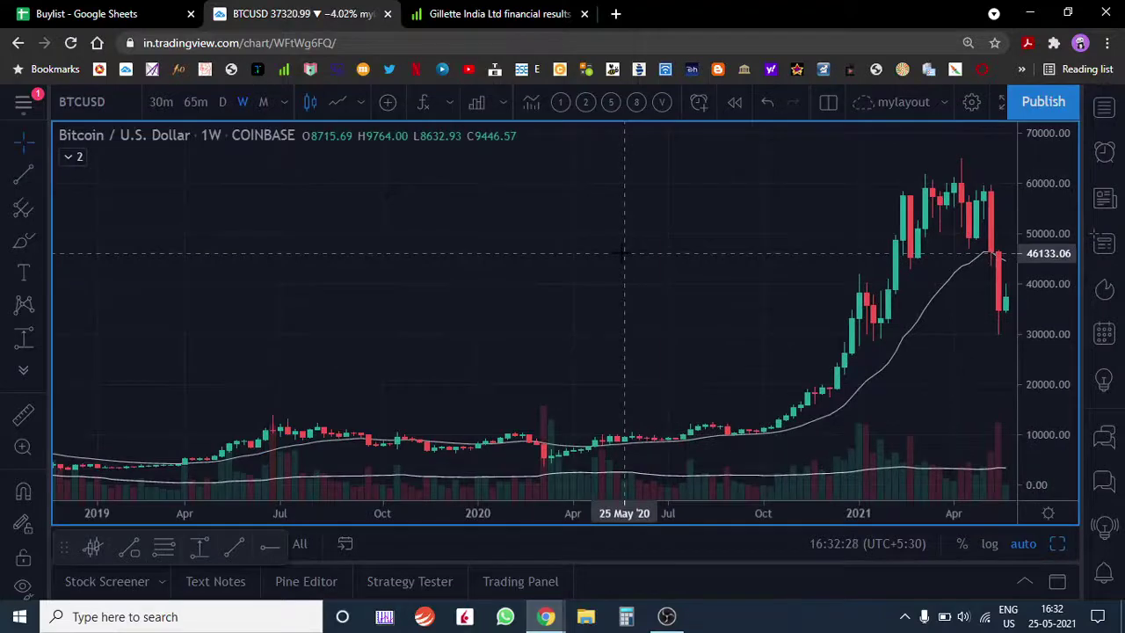
scroll(625, 254, "up", 5)
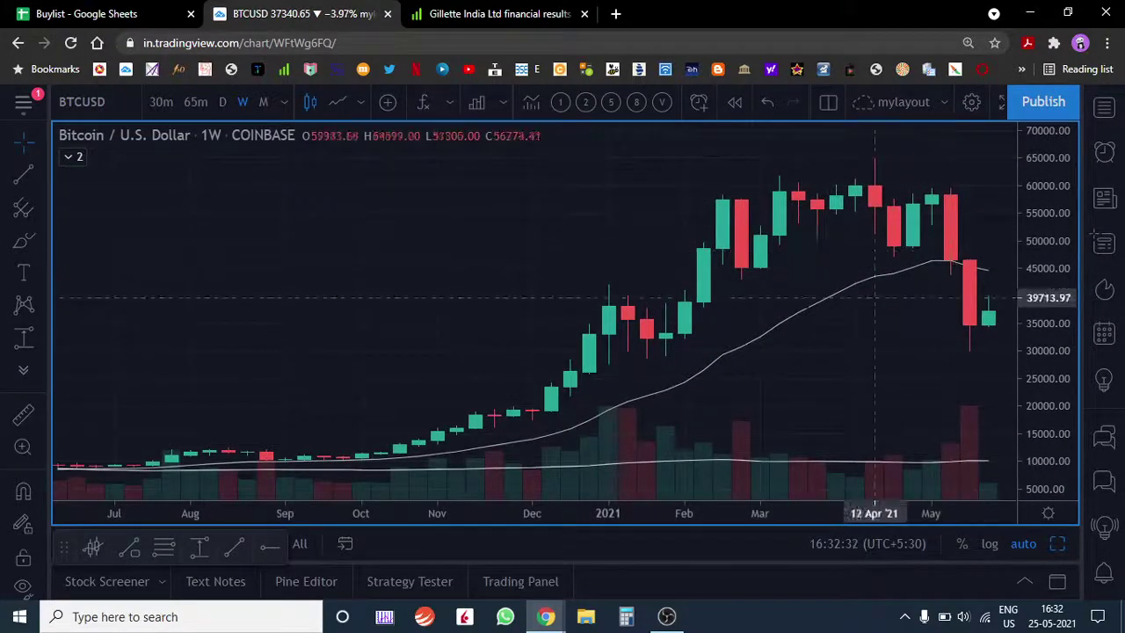
scroll(829, 335, "down", 3)
key("alt+Return")
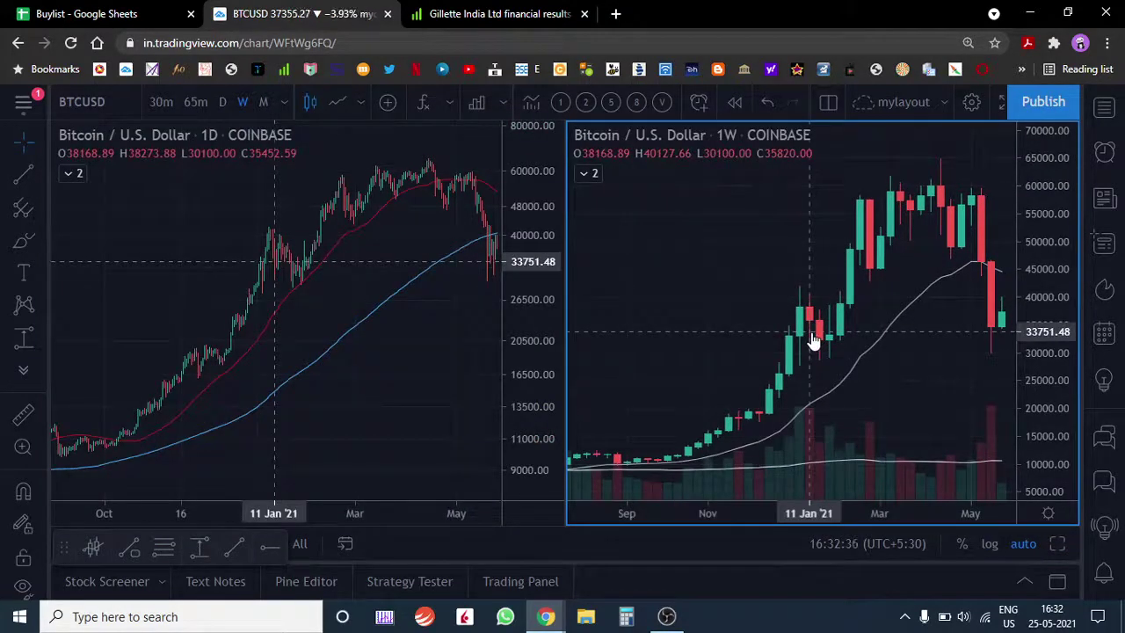
Measure the weekly chart's price range from the April 2021 peak at about 65042 to the May low at about 30048, and clear the measurement
scroll(813, 342, "up", 2)
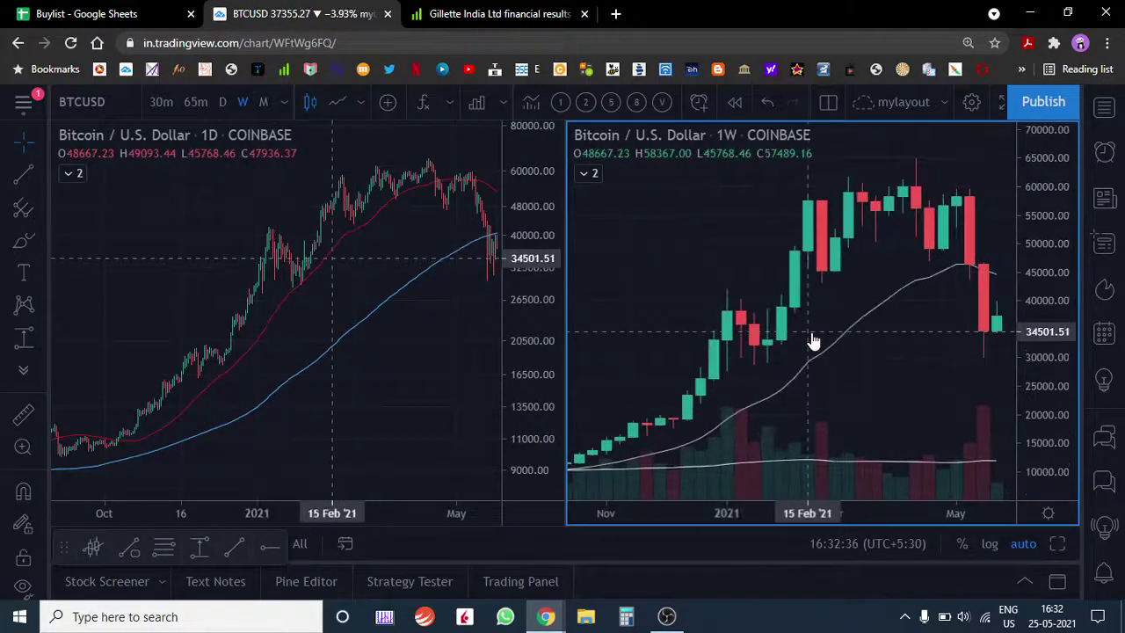
left_click(201, 547)
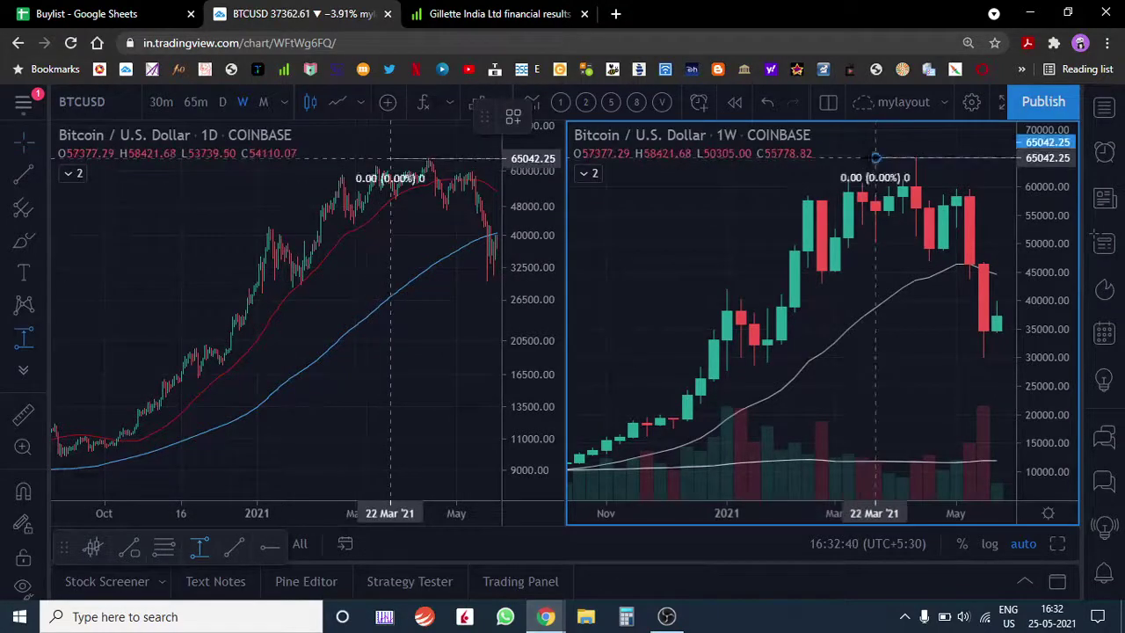
left_click_drag(876, 159, 876, 357)
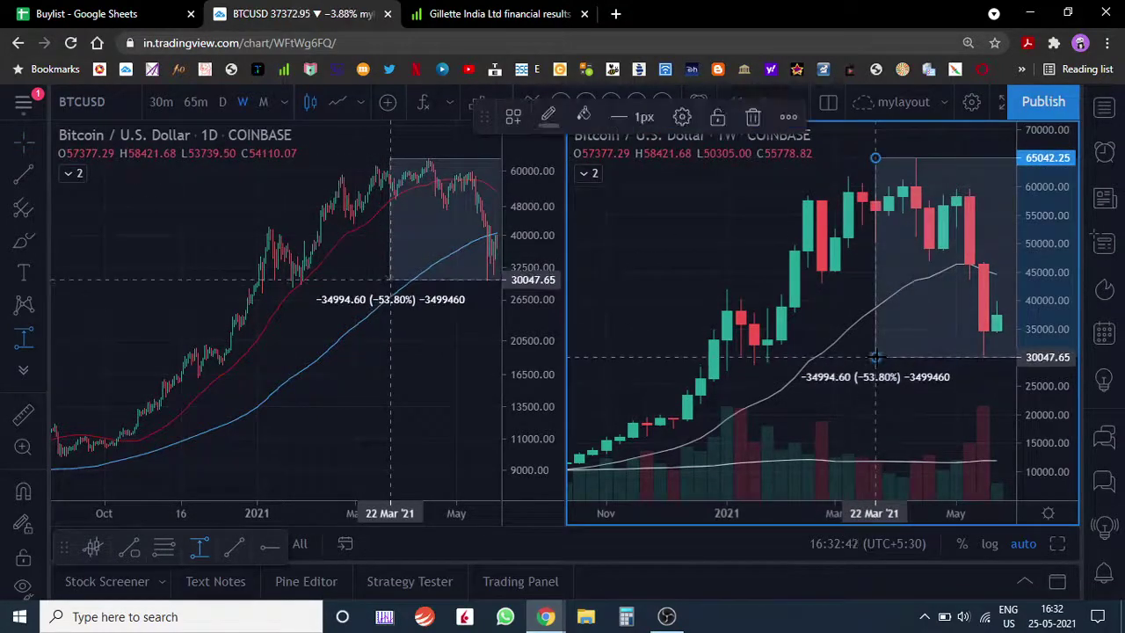
left_click(822, 284)
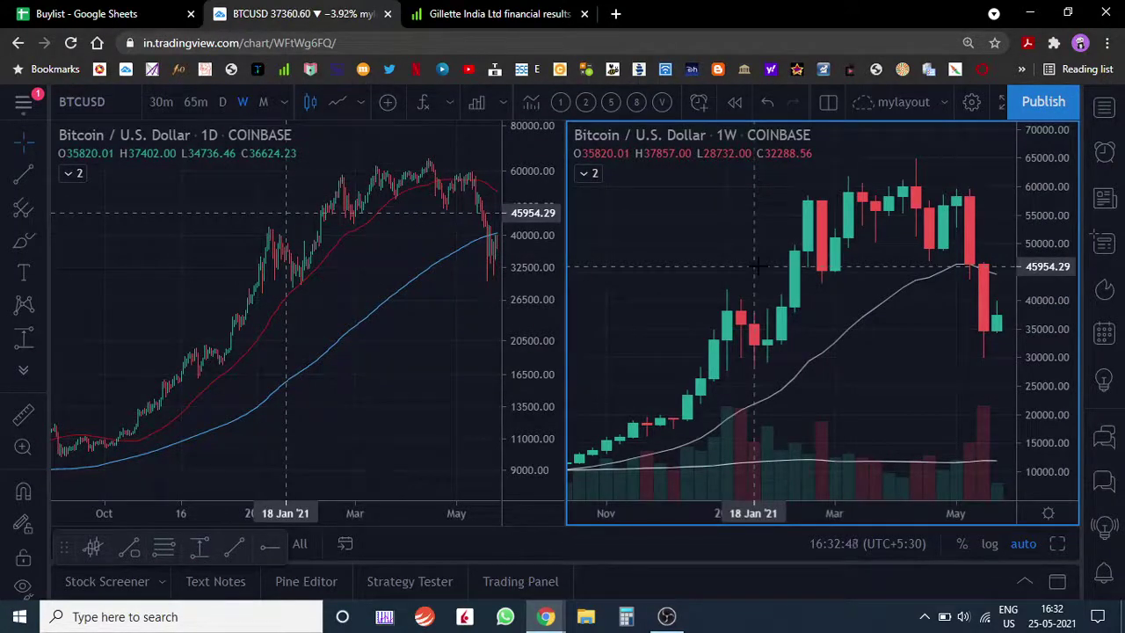
Switch the weekly chart to the daily interval and back to weekly
scroll(757, 264, "down", 2)
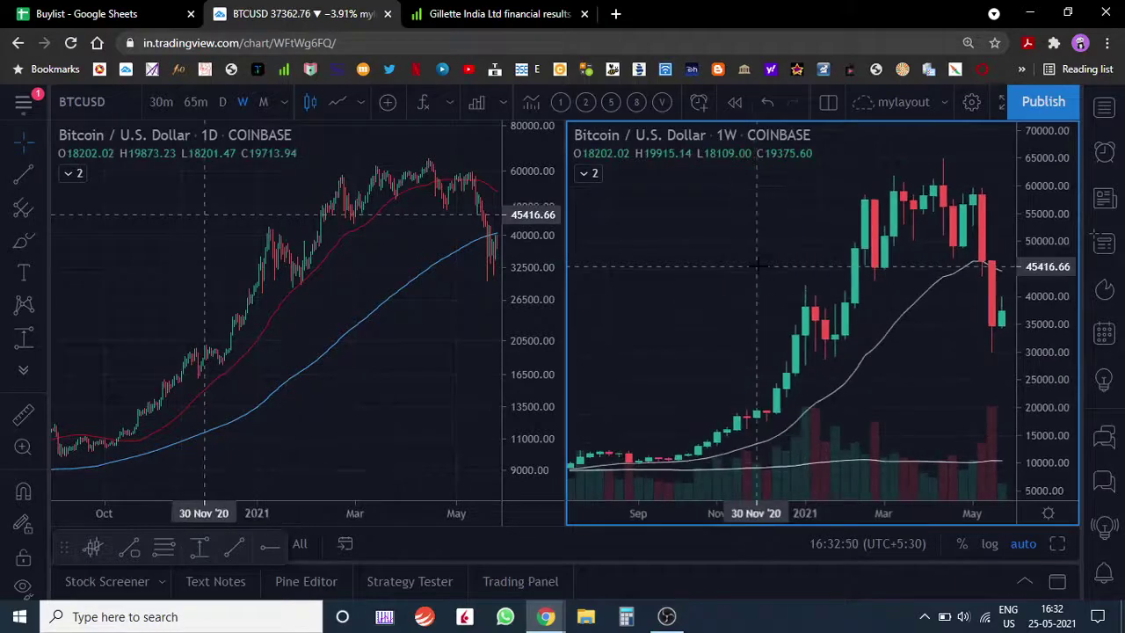
scroll(757, 264, "up", 1)
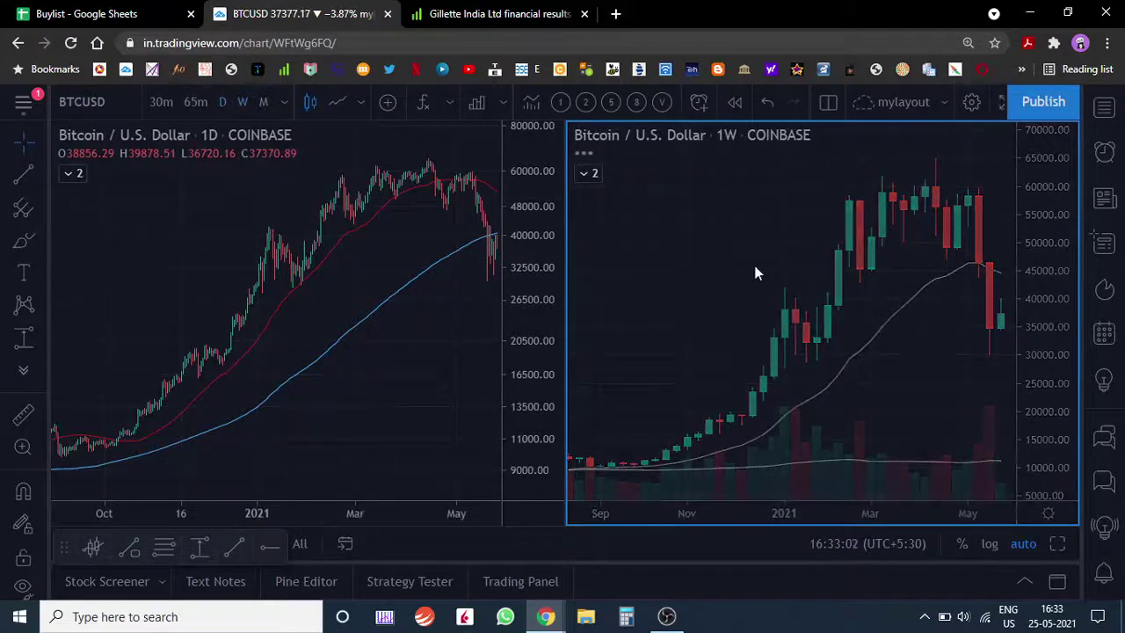
left_click(223, 102)
left_click(243, 102)
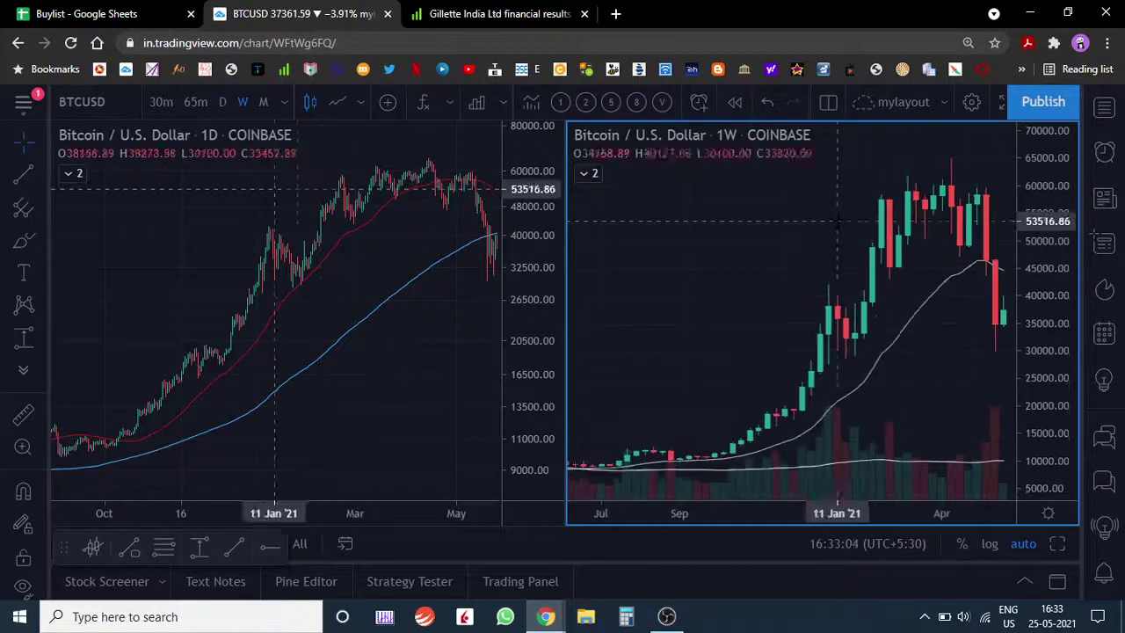
Maximize the weekly chart and measure the price drop from the mid-2019 peak at about 13937 down to about 6446
left_click(1058, 543)
scroll(817, 268, "down", 5)
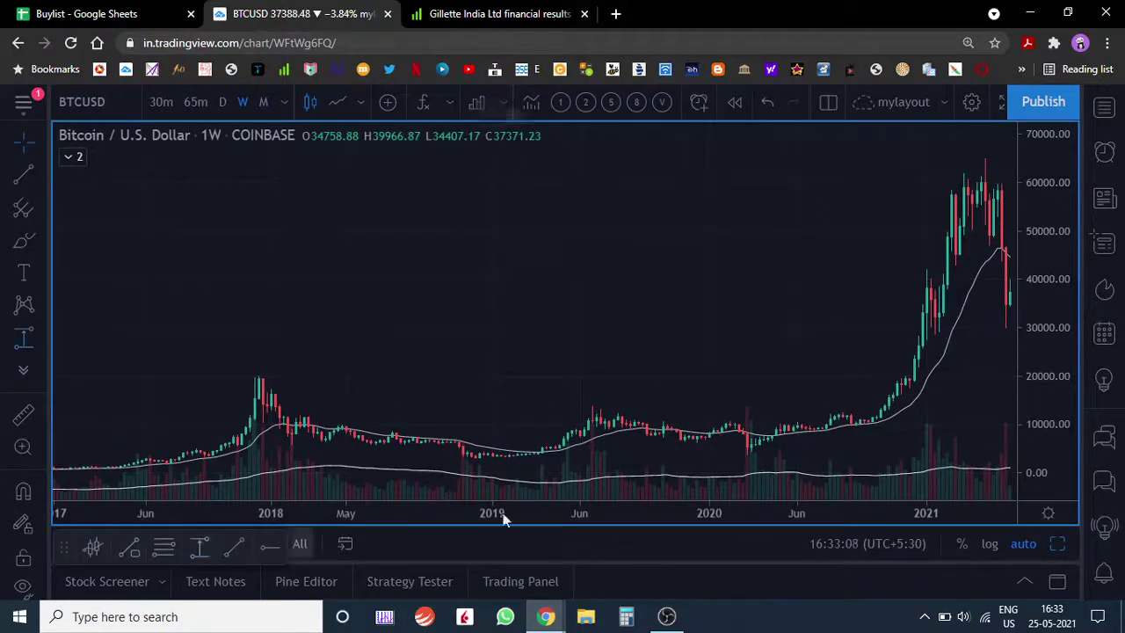
left_click(596, 406)
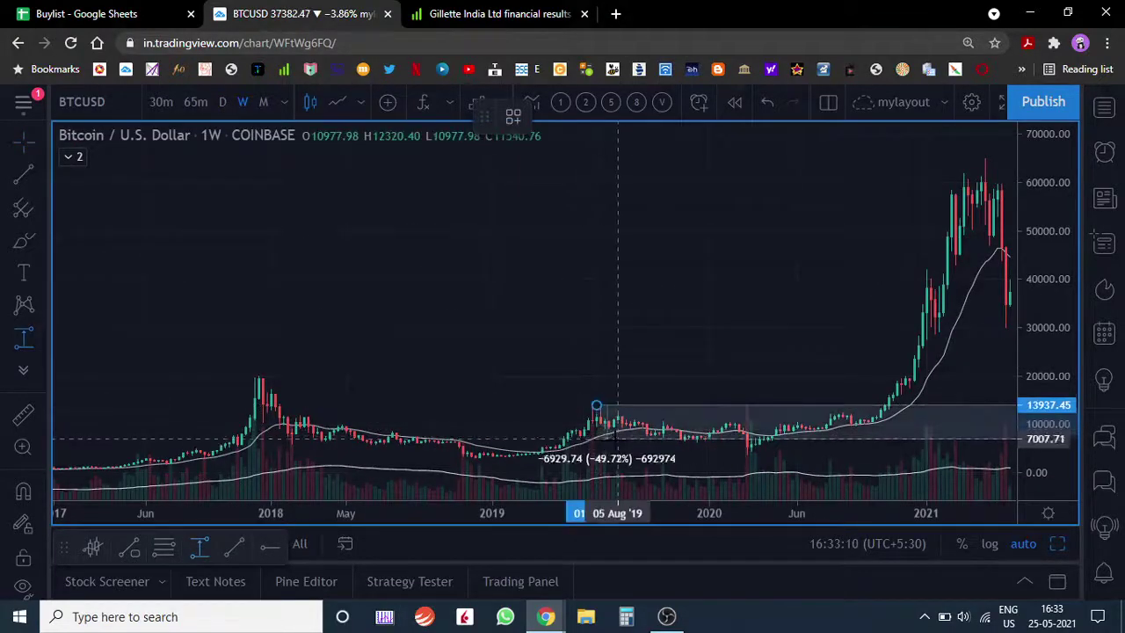
left_click(614, 443)
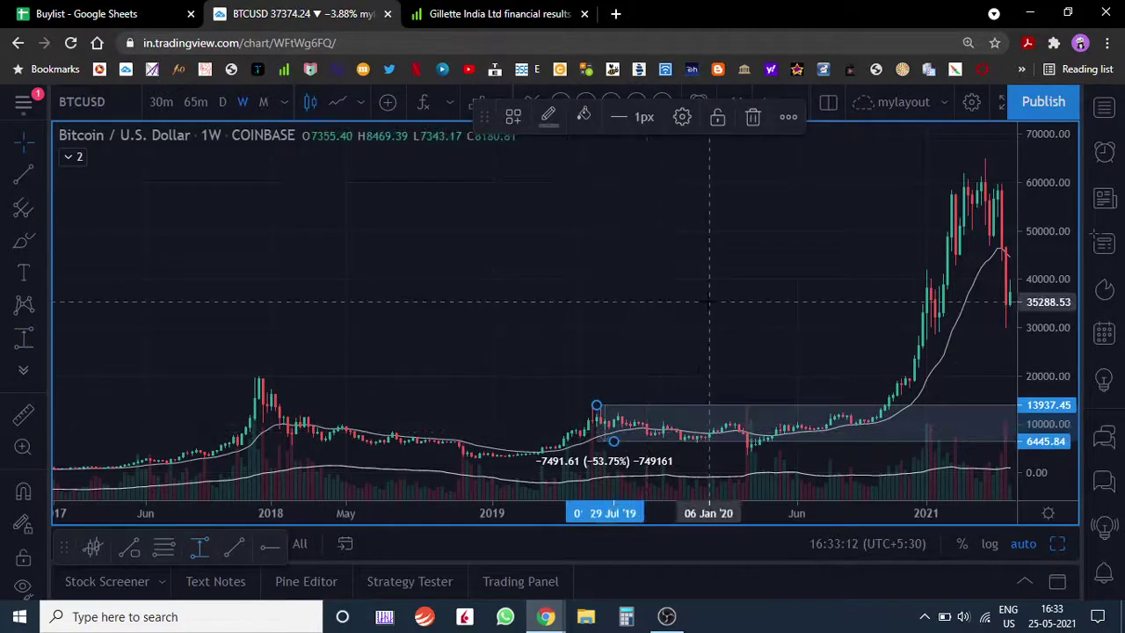
Move the upper anchor of the 2019 price range measurement to about 14180 in June 2019
scroll(704, 302, "up", 5)
left_click_drag(544, 232, 691, 251)
scroll(615, 264, "down", 5)
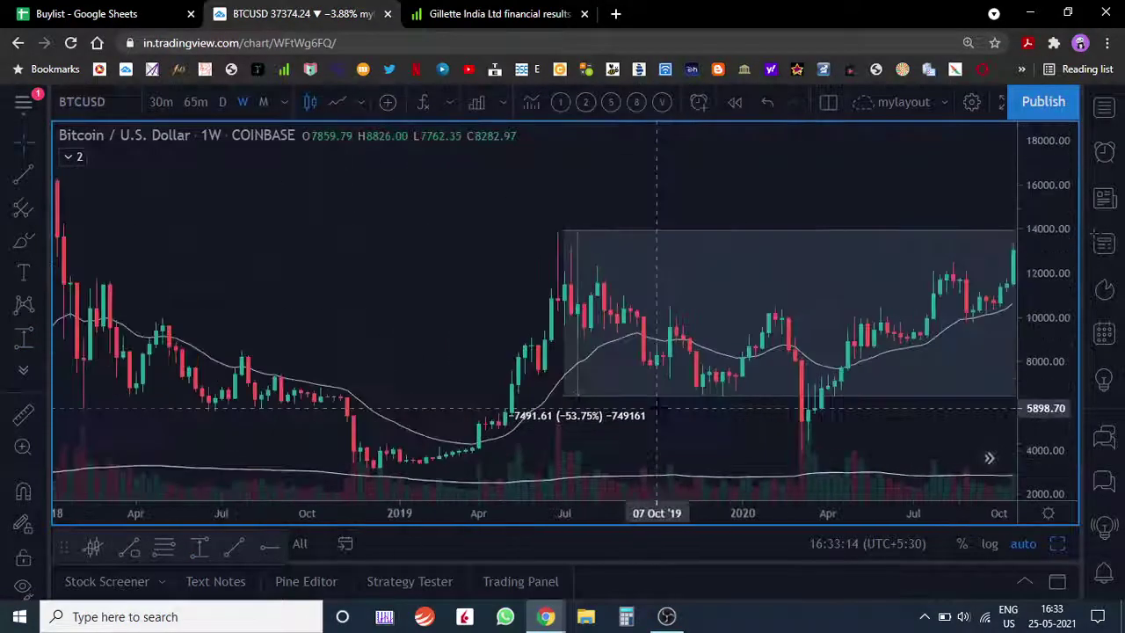
left_click_drag(470, 414, 455, 407)
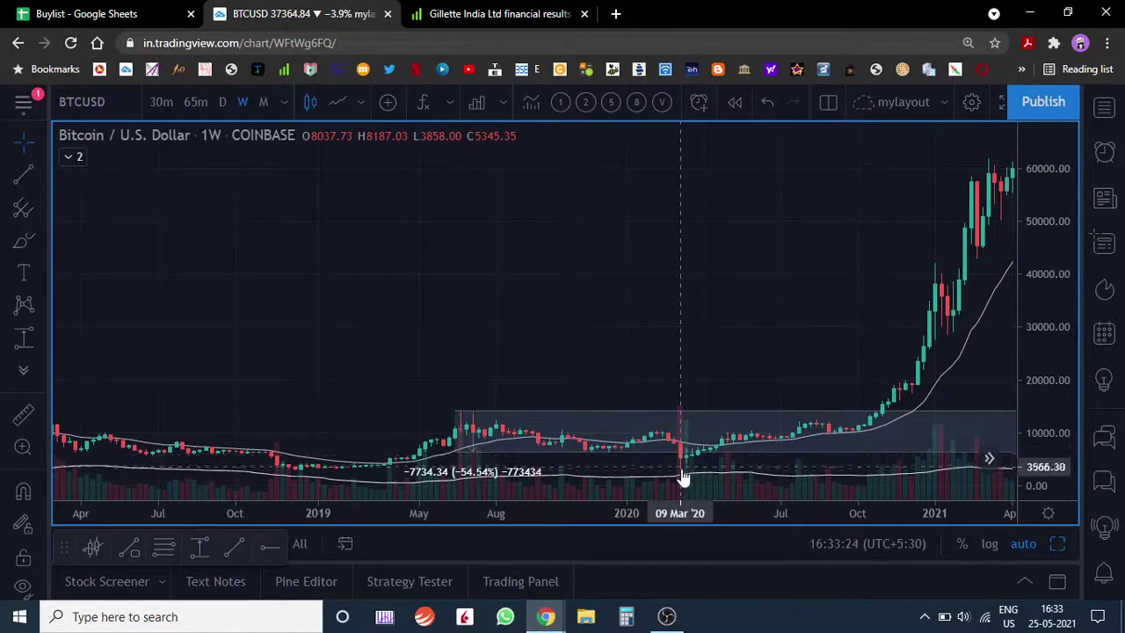
Examine the March 2020 crash and the price rise into 2021 against the measured 2019 range
scroll(682, 466, "up", 5)
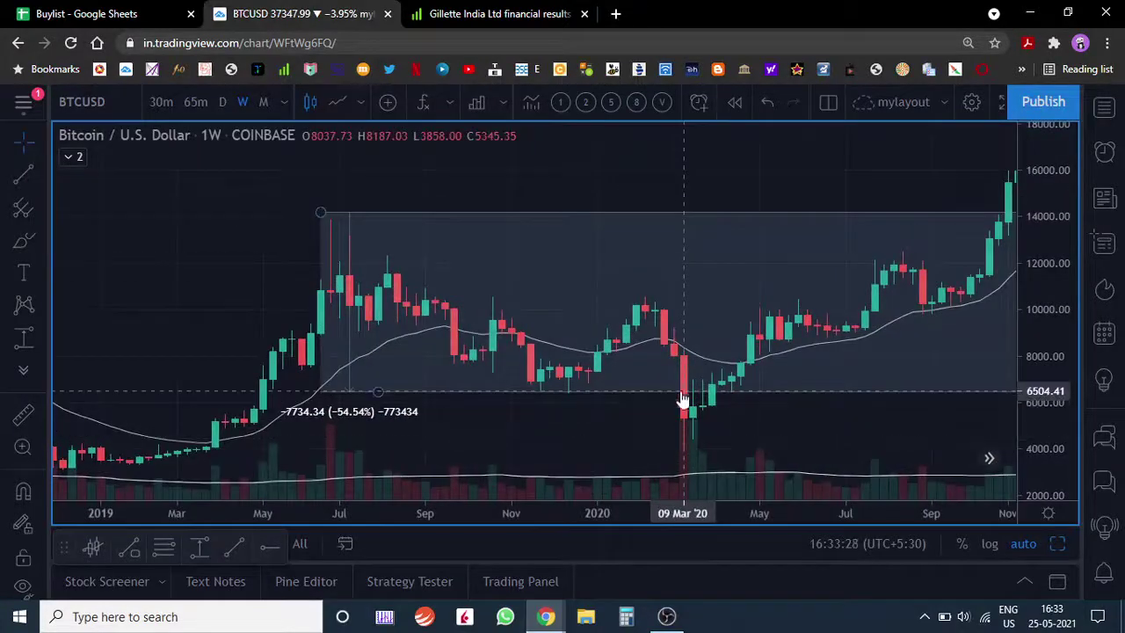
left_click_drag(818, 201, 685, 202)
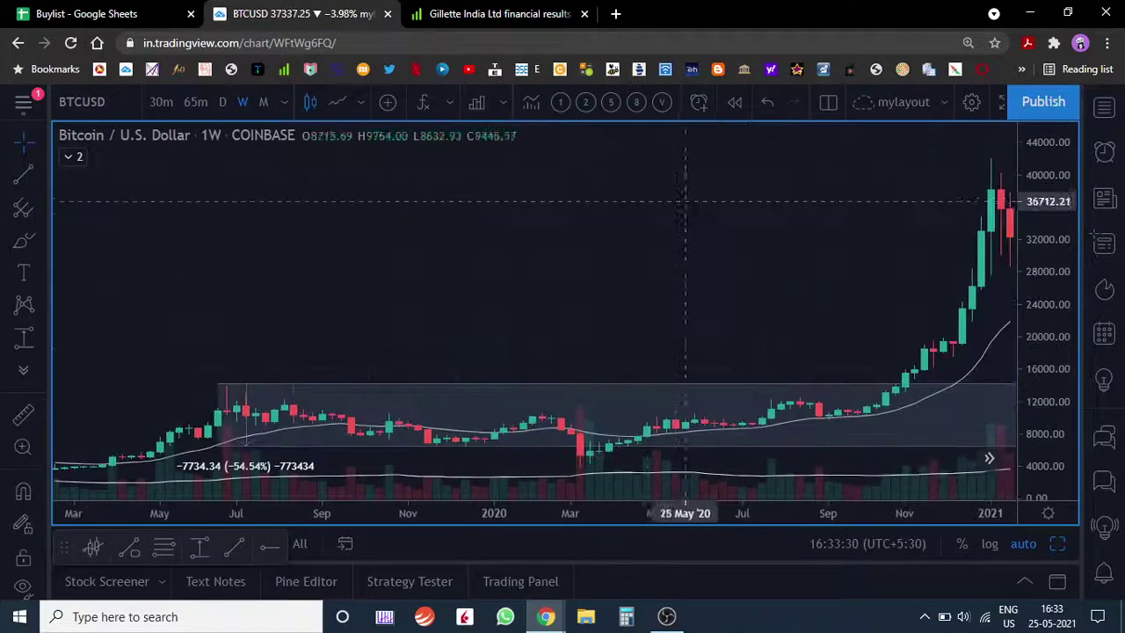
scroll(797, 217, "up", 2)
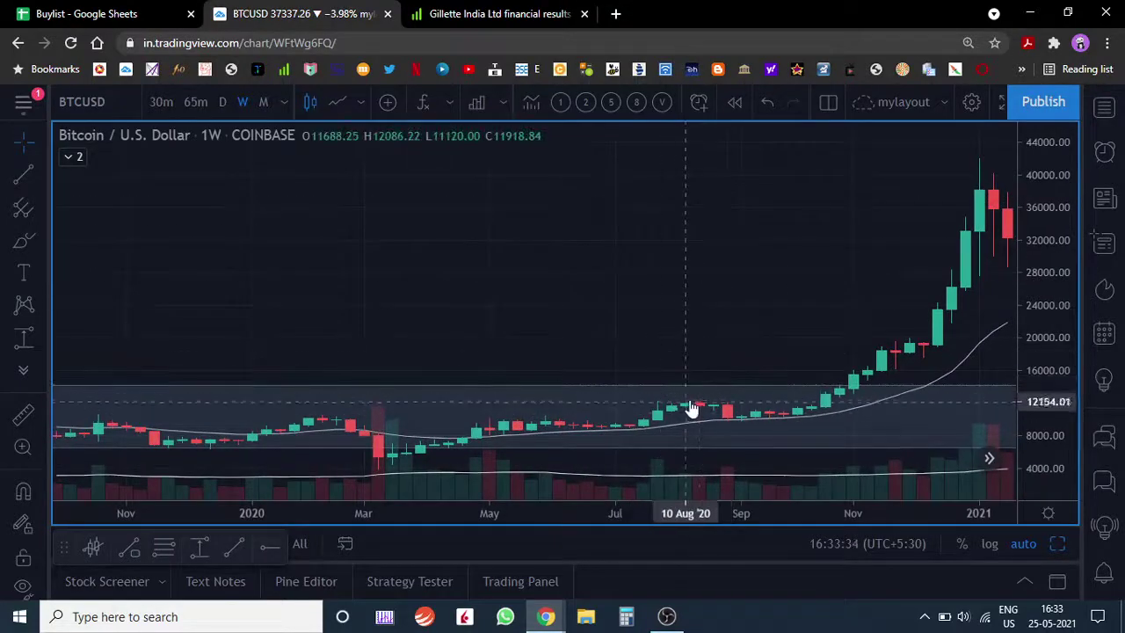
left_click_drag(806, 422, 558, 396)
scroll(540, 439, "down", 3)
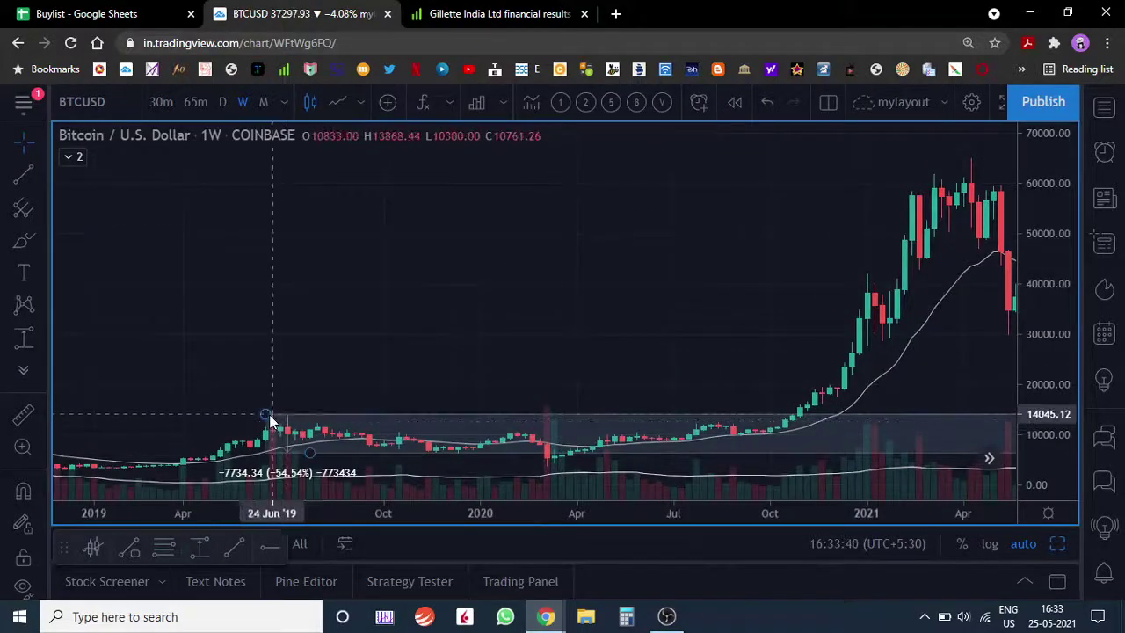
left_click(269, 414)
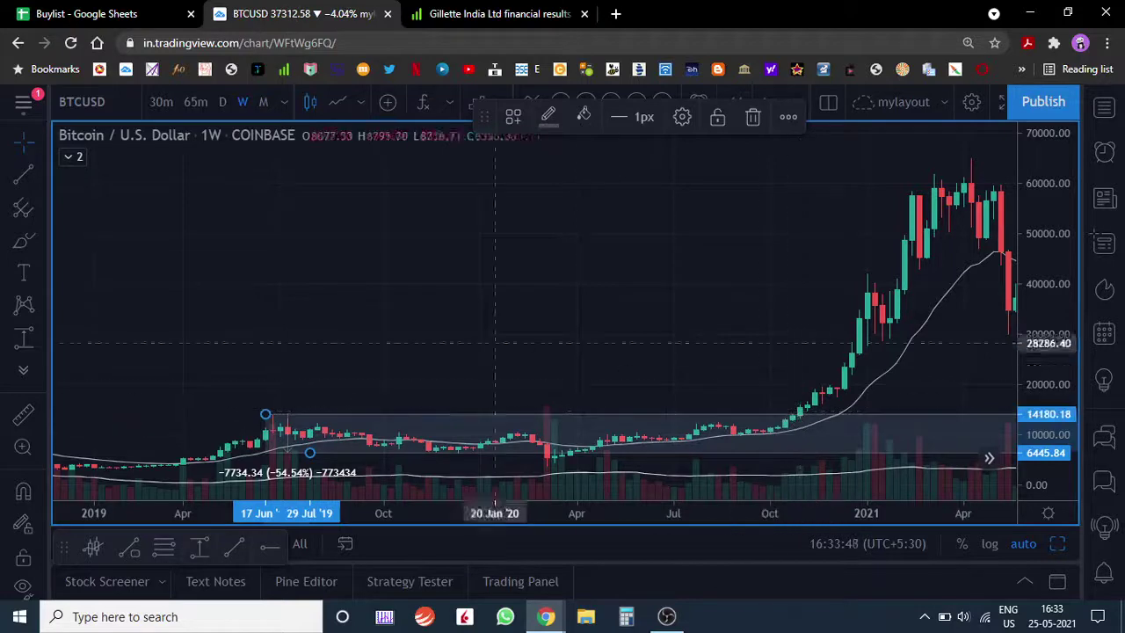
Measure the rally from about 14225 in October 2020 to about 55147 in February 2021, and delete that measurement
left_click(24, 339)
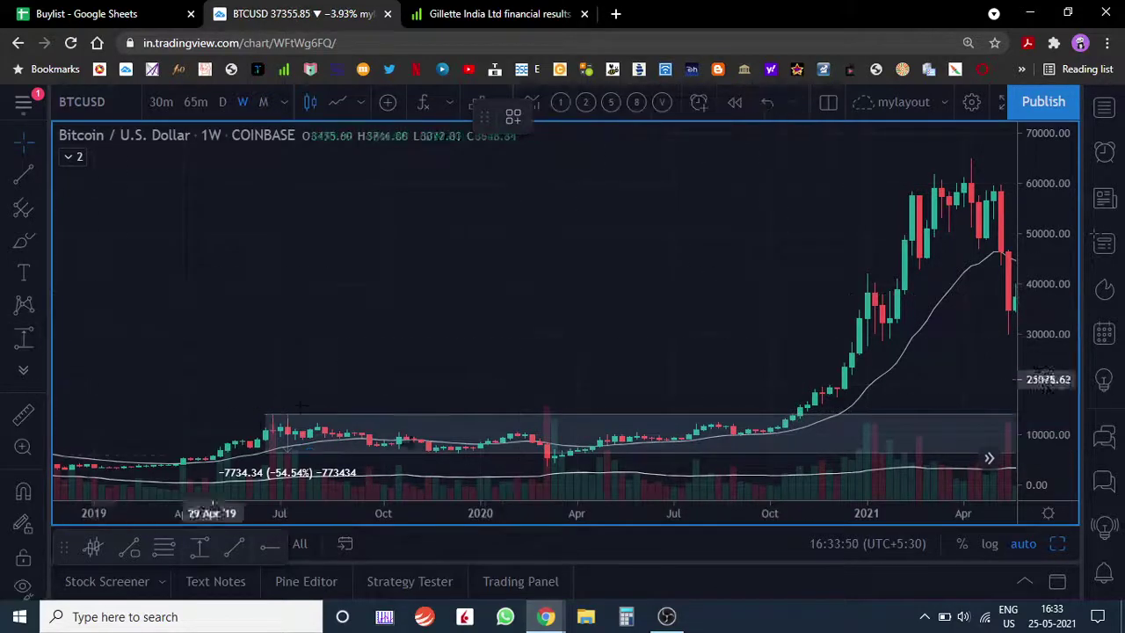
left_click(785, 413)
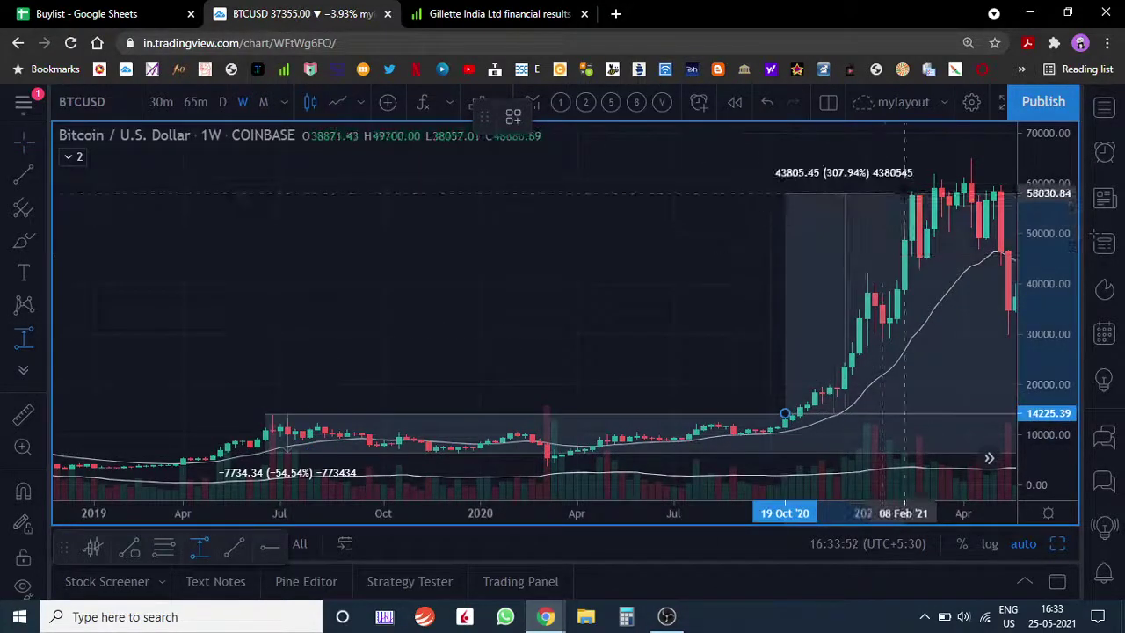
left_click(904, 208)
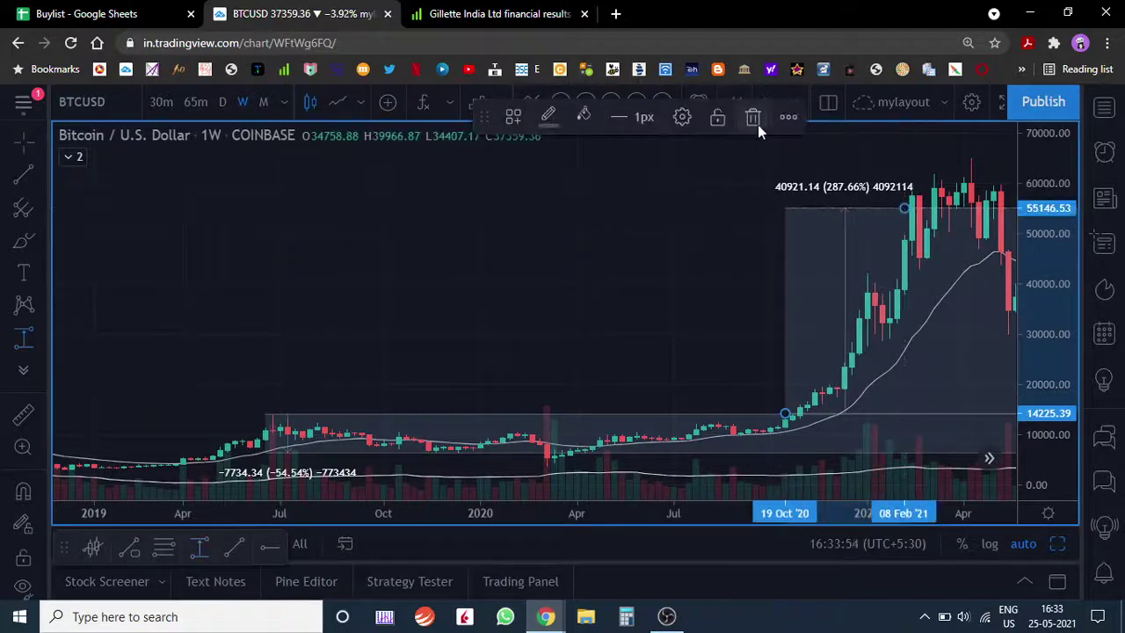
left_click(753, 122)
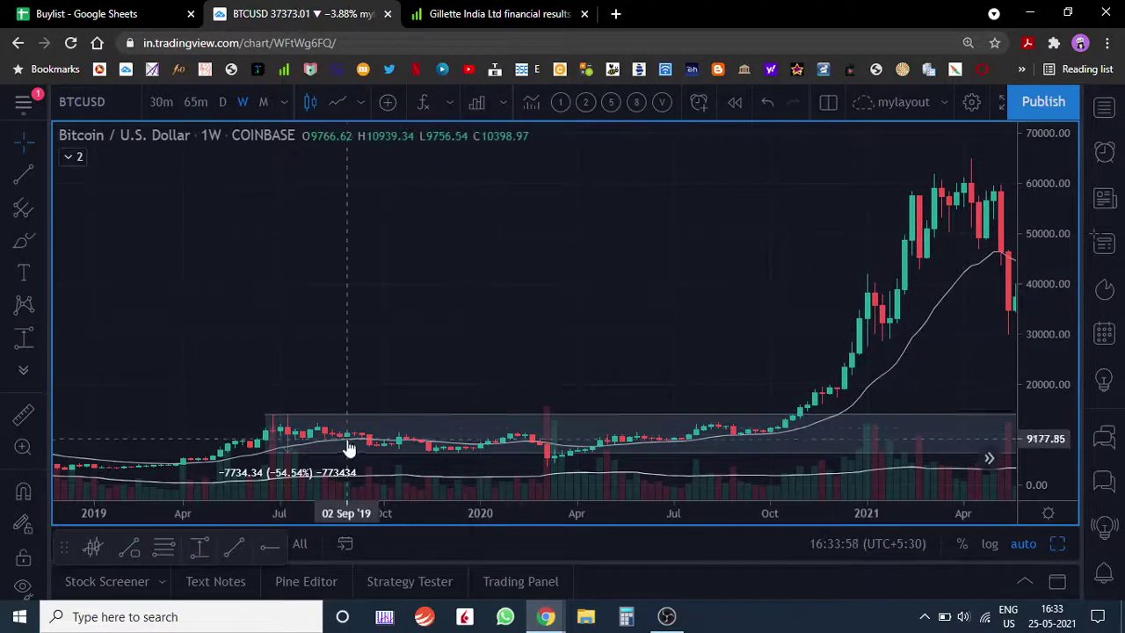
Delete the 2019 price range measurement from the weekly chart and restore the two-chart layout
left_click(268, 414)
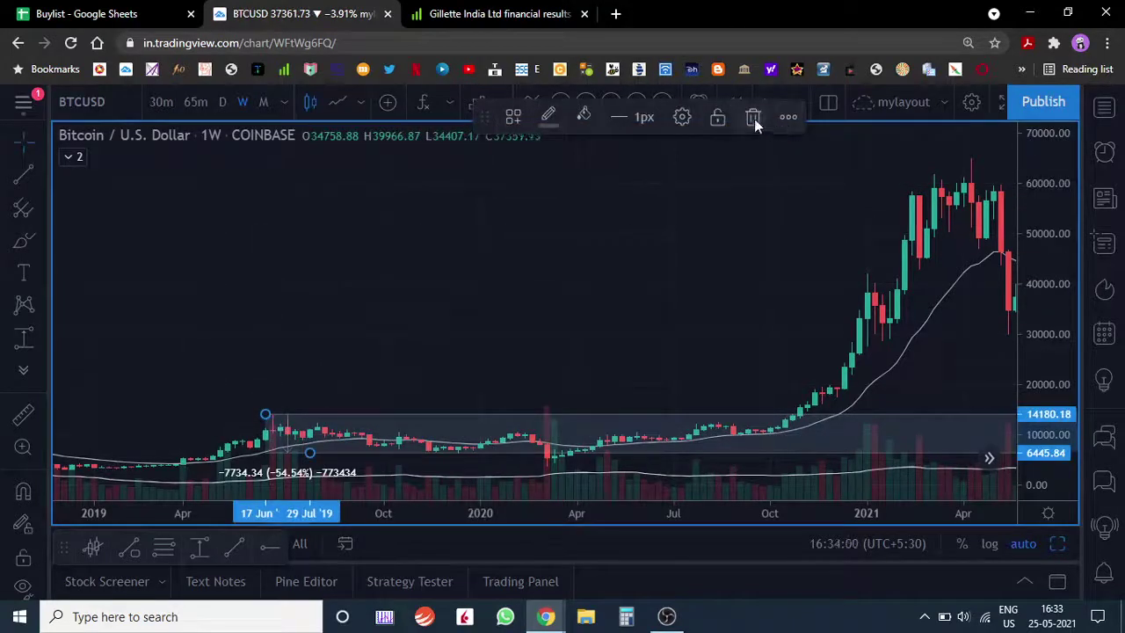
left_click(755, 119)
left_click_drag(698, 325, 658, 313)
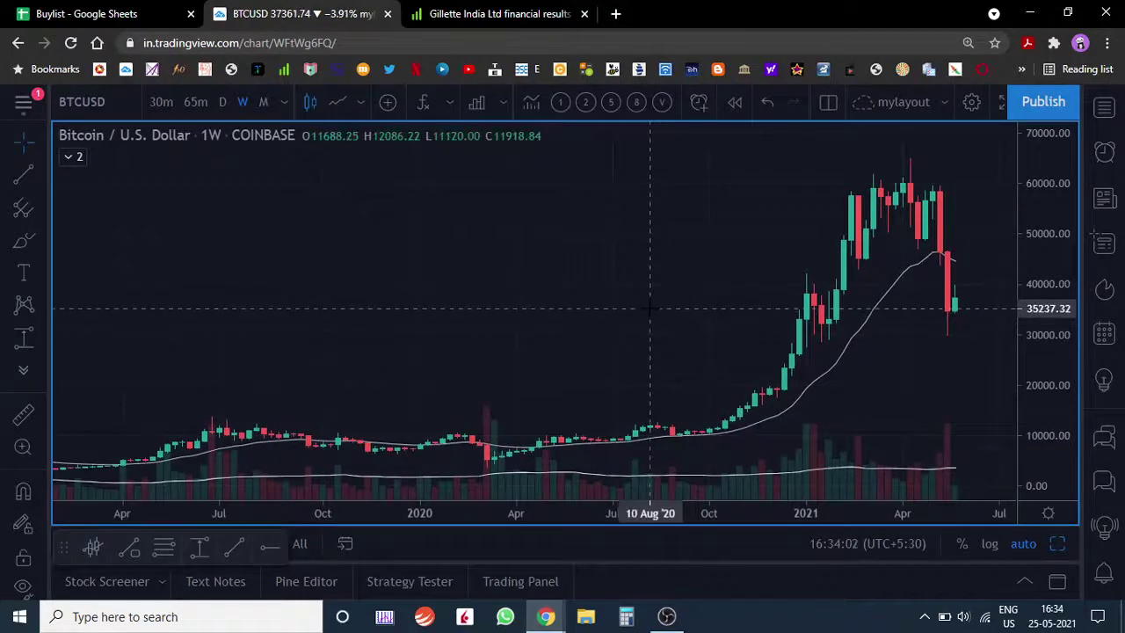
scroll(651, 308, "up", 3)
scroll(641, 308, "down", 5)
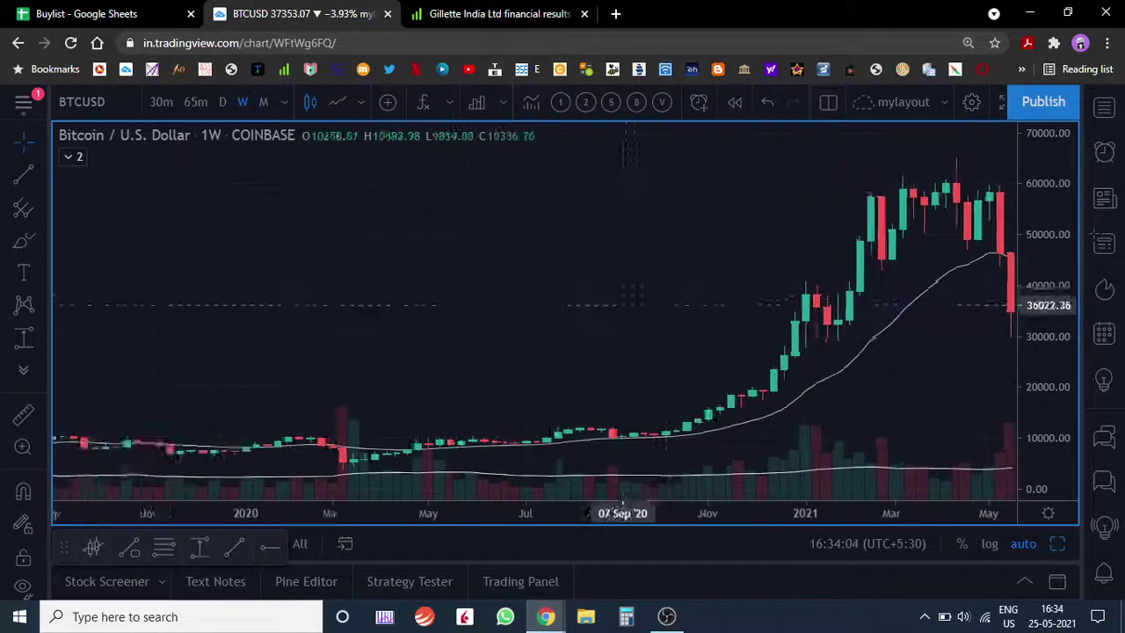
left_click(1058, 543)
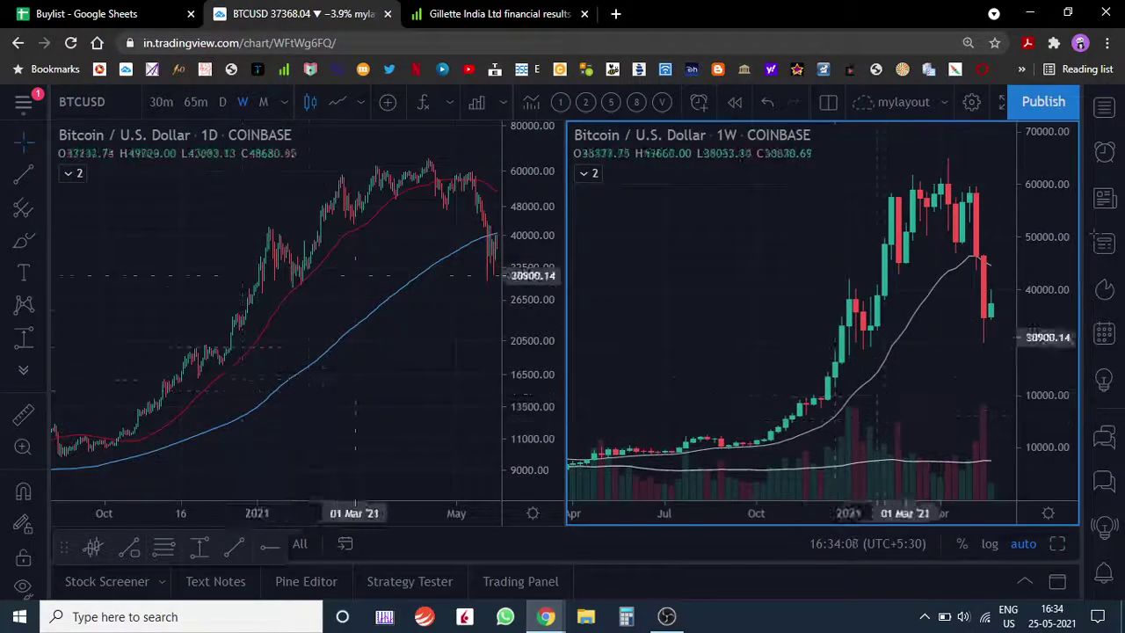
Measure the daily chart's price range between about 31438 and the April 2021 peak at about 63753, and delete the measurement
left_click(199, 547)
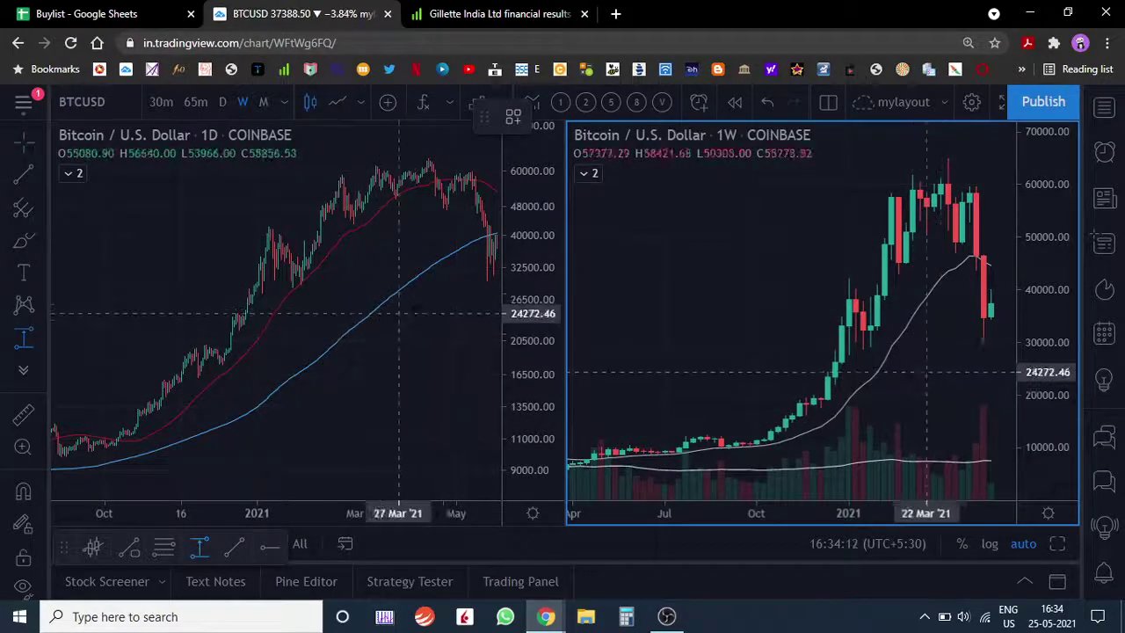
left_click(431, 271)
left_click(429, 161)
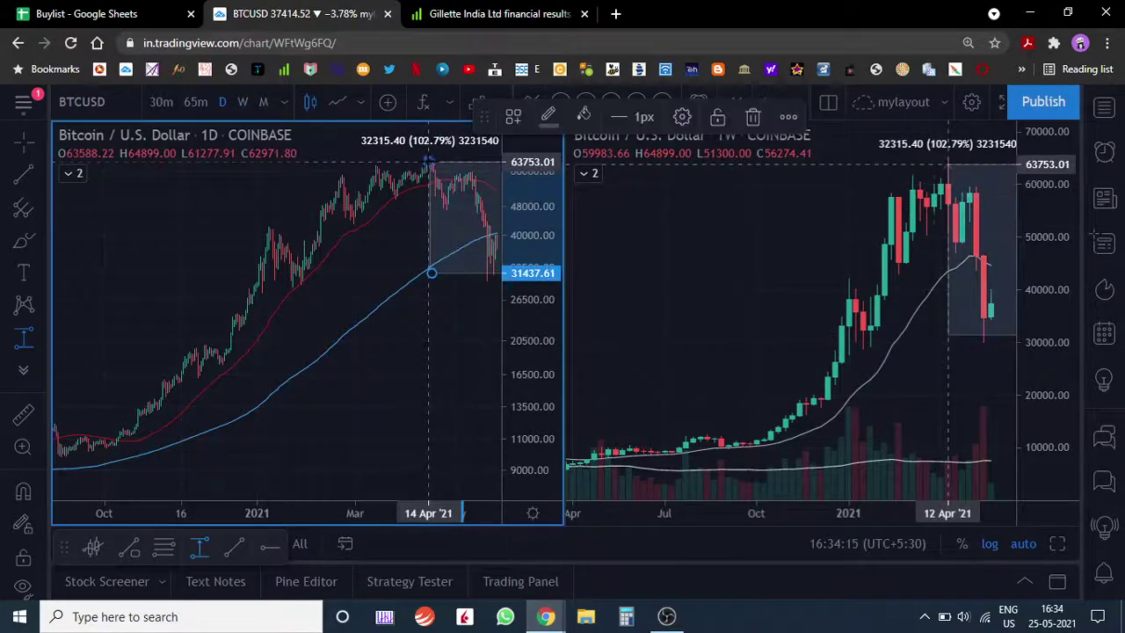
left_click(752, 117)
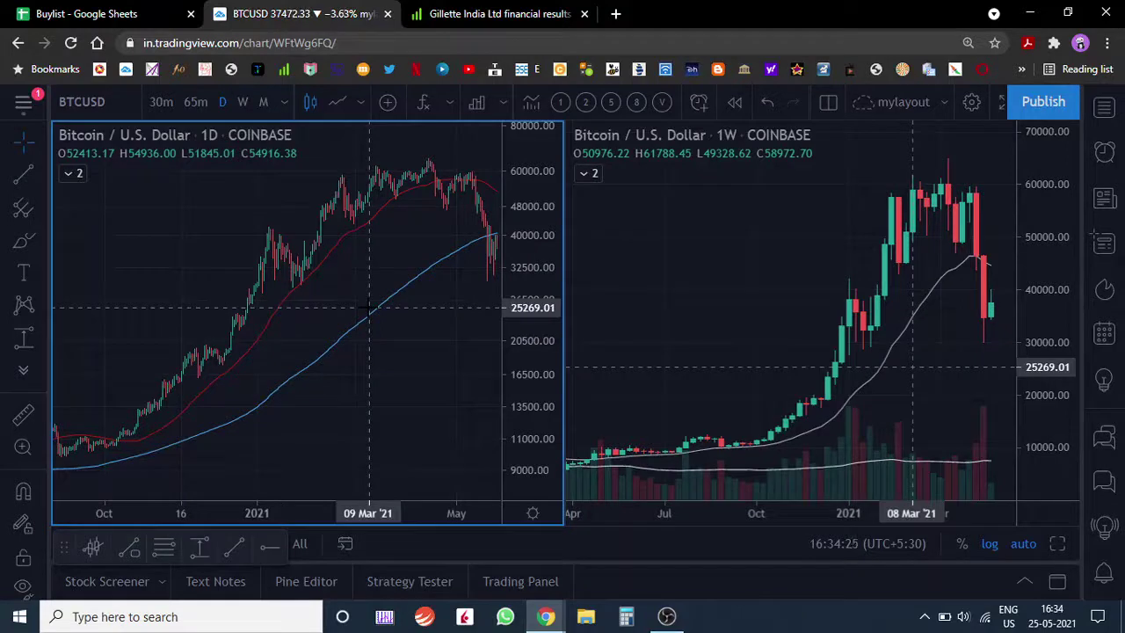
Switch the weekly chart to the 1D interval and back to 1W
left_click(707, 503)
type("1D")
key("Return")
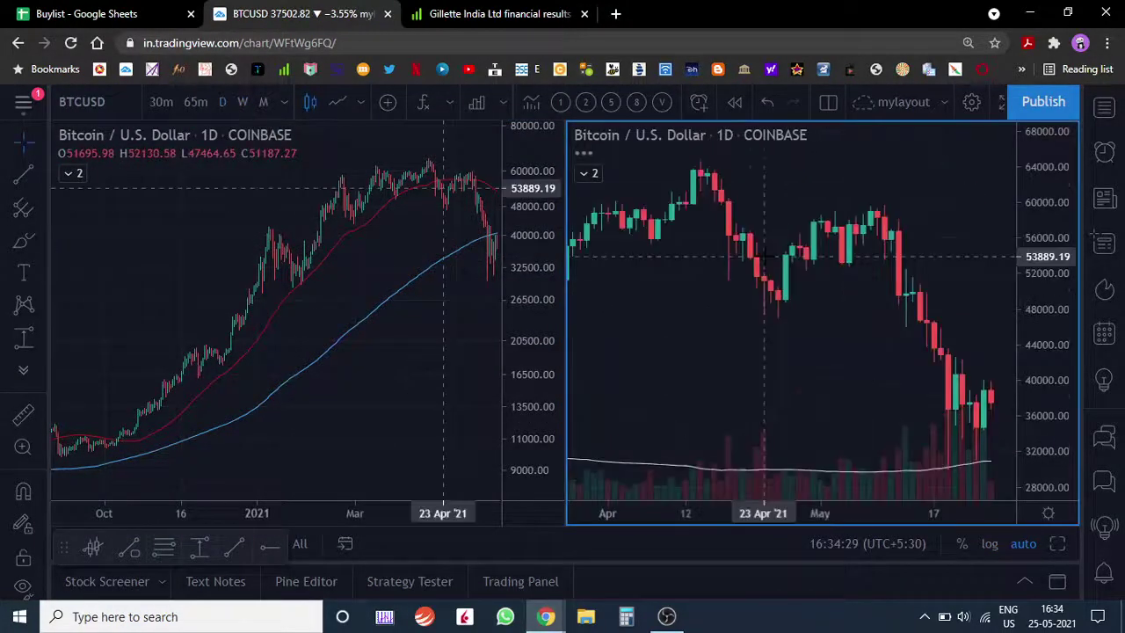
type("1W")
key("Return")
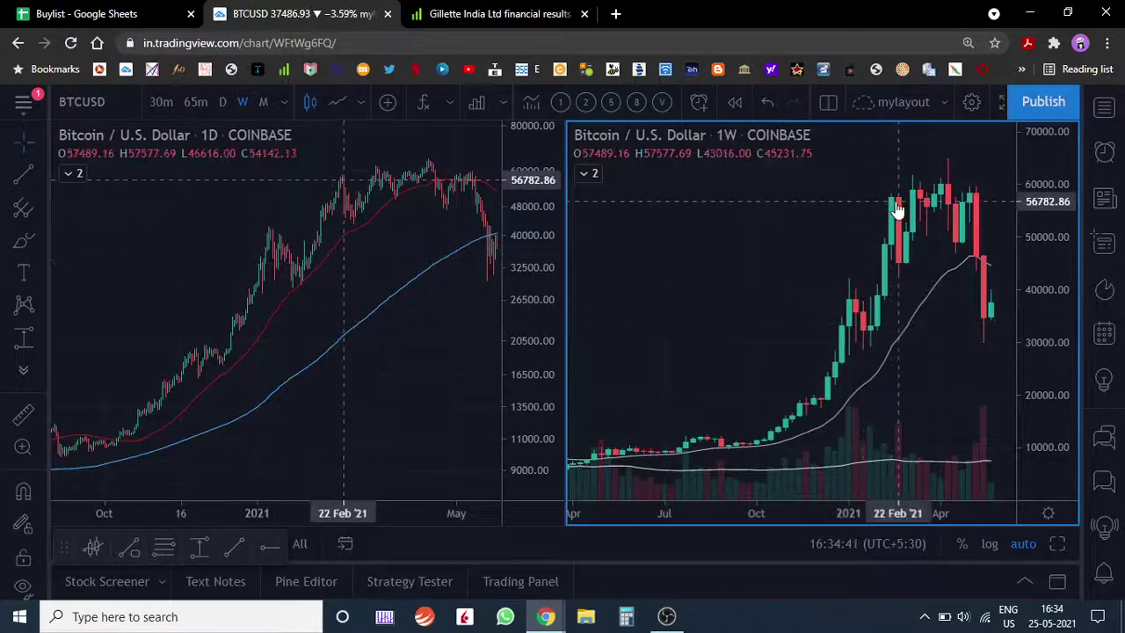
scroll(880, 272, "up", 2)
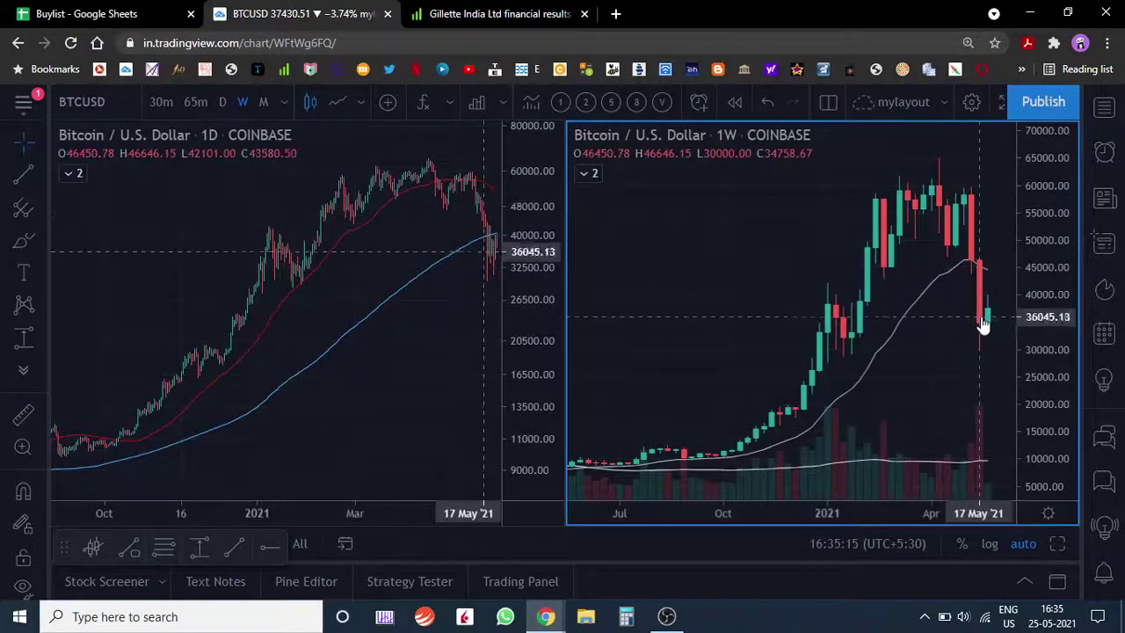
Measure the weekly chart's price range from about 61236 down to about 45492 at February 2021, and delete the measurement
left_click(199, 547)
mouse_move(859, 180)
left_mouse_down()
mouse_move(932, 254)
mouse_move(978, 269)
left_mouse_up()
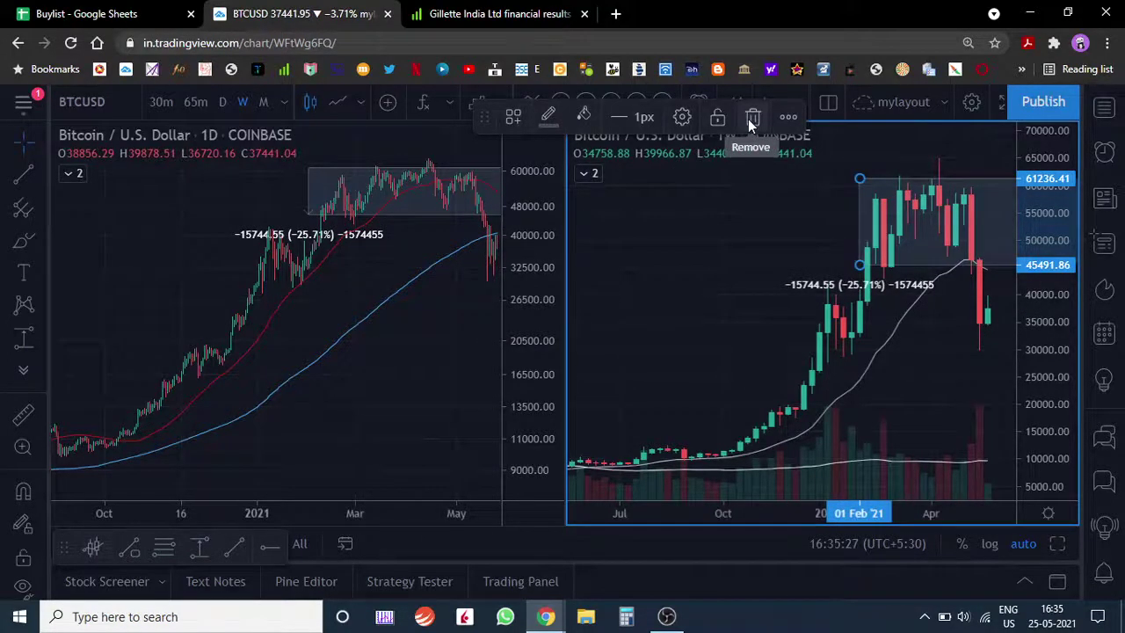
left_click_drag(726, 251, 642, 255)
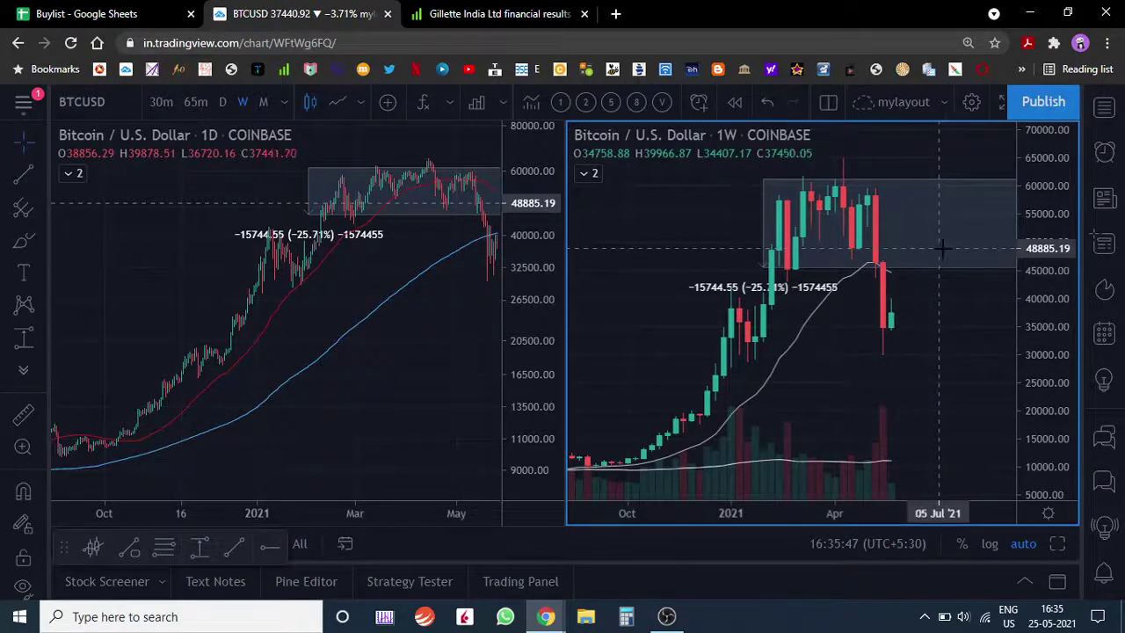
left_click(882, 181)
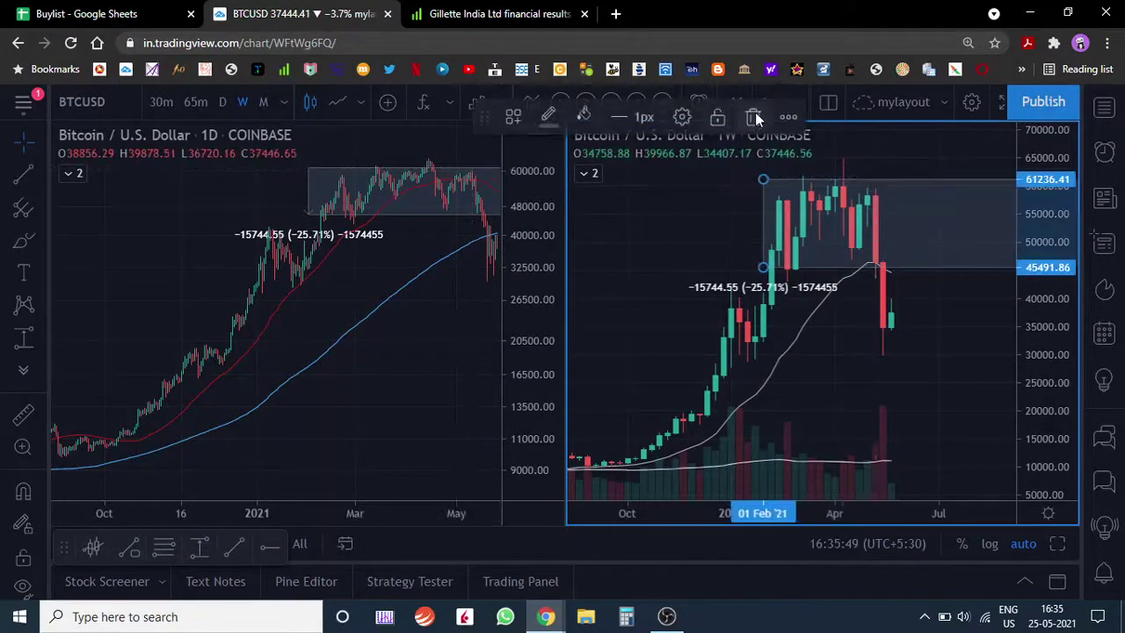
left_click(755, 117)
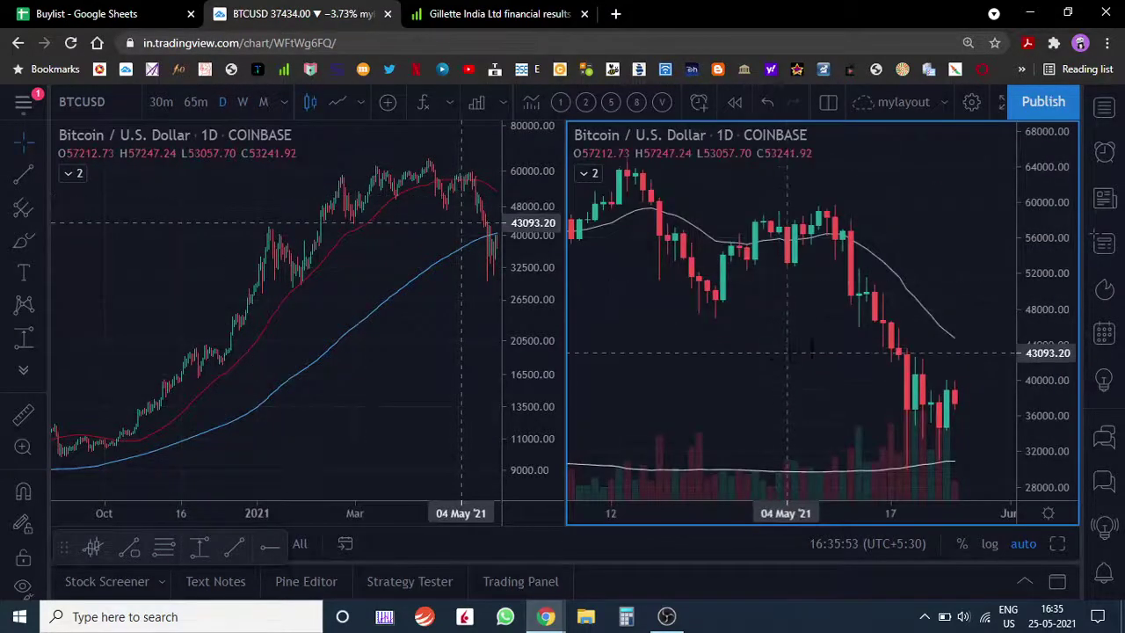
Examine February to May 2021 on the maximised weekly chart switched to the 1D interval, and restore the two-chart layout
scroll(787, 280, "down", 4)
left_click(1058, 544)
scroll(651, 366, "up", 3)
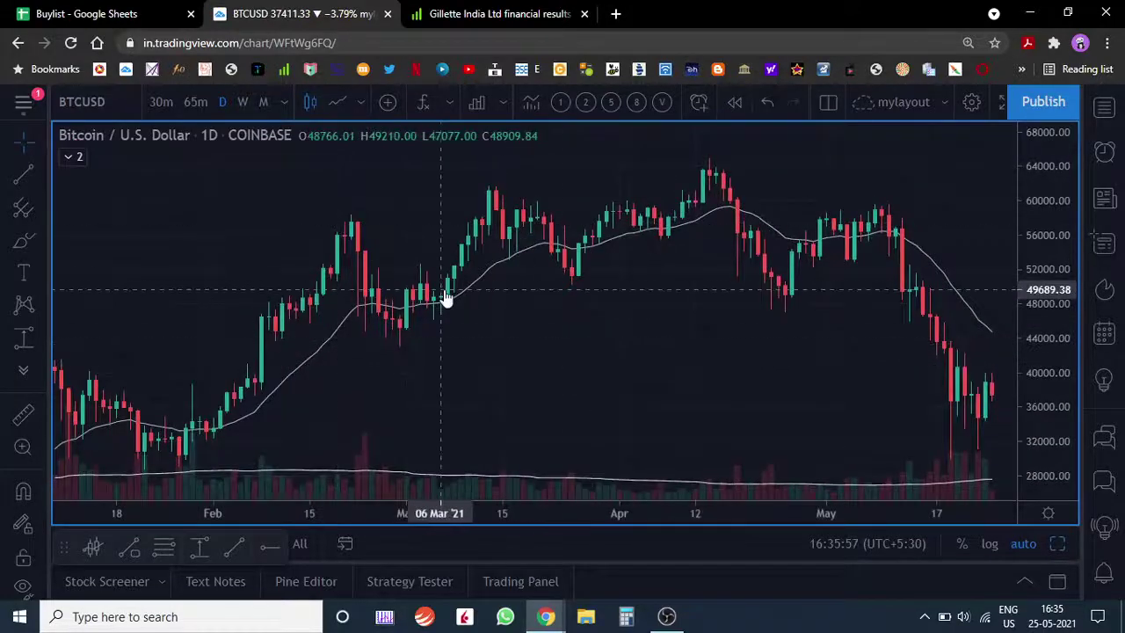
scroll(445, 296, "up", 2)
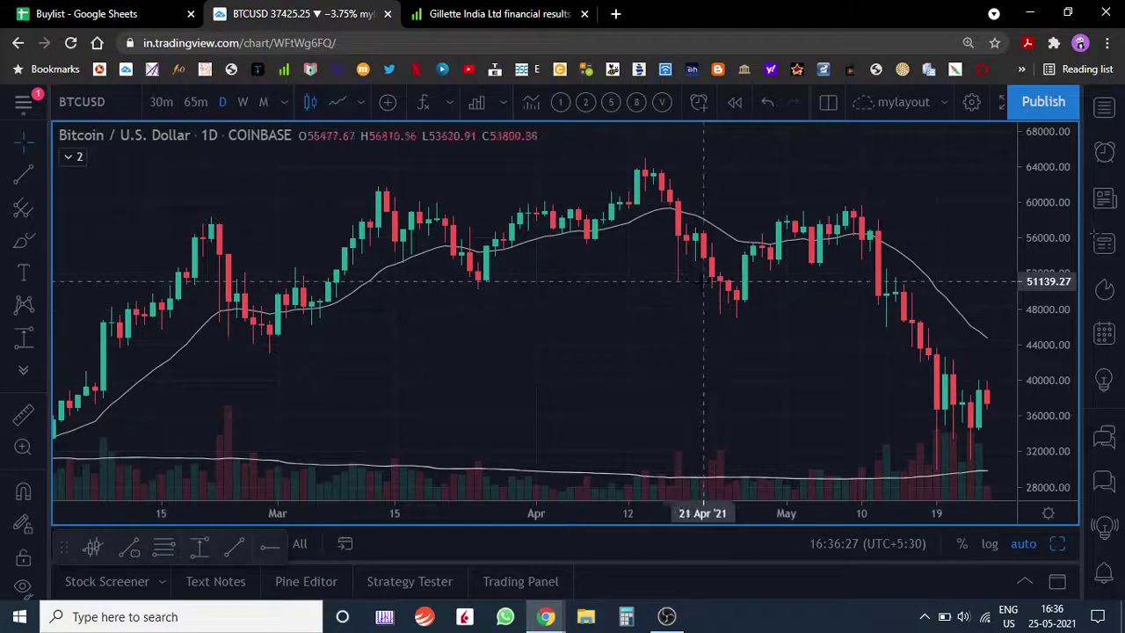
left_click_drag(844, 333, 791, 325)
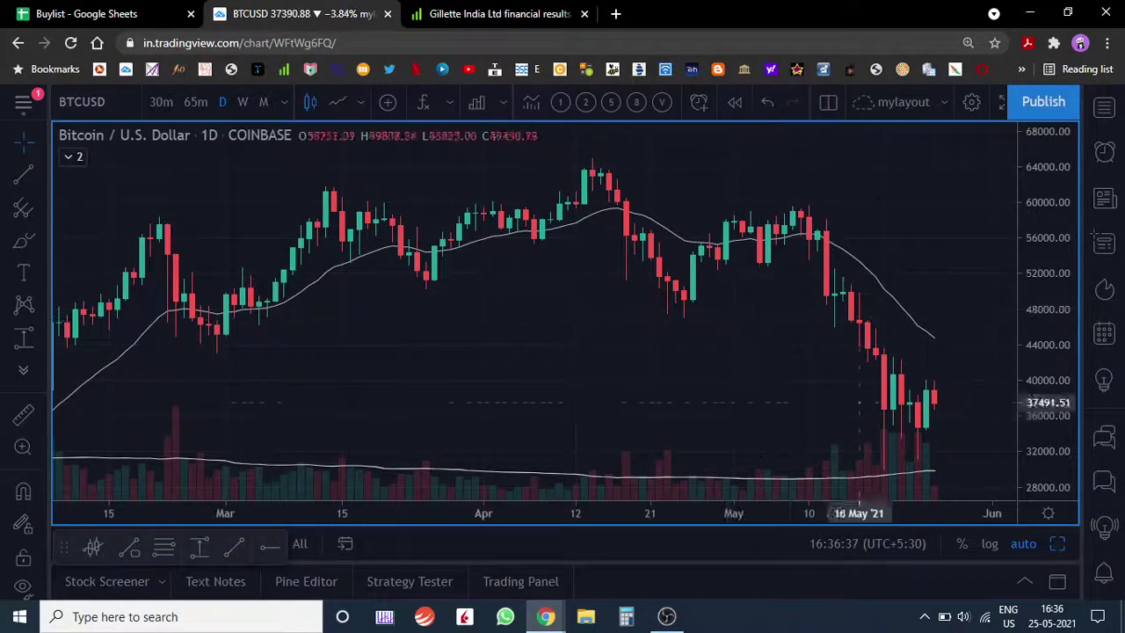
left_click(1059, 545)
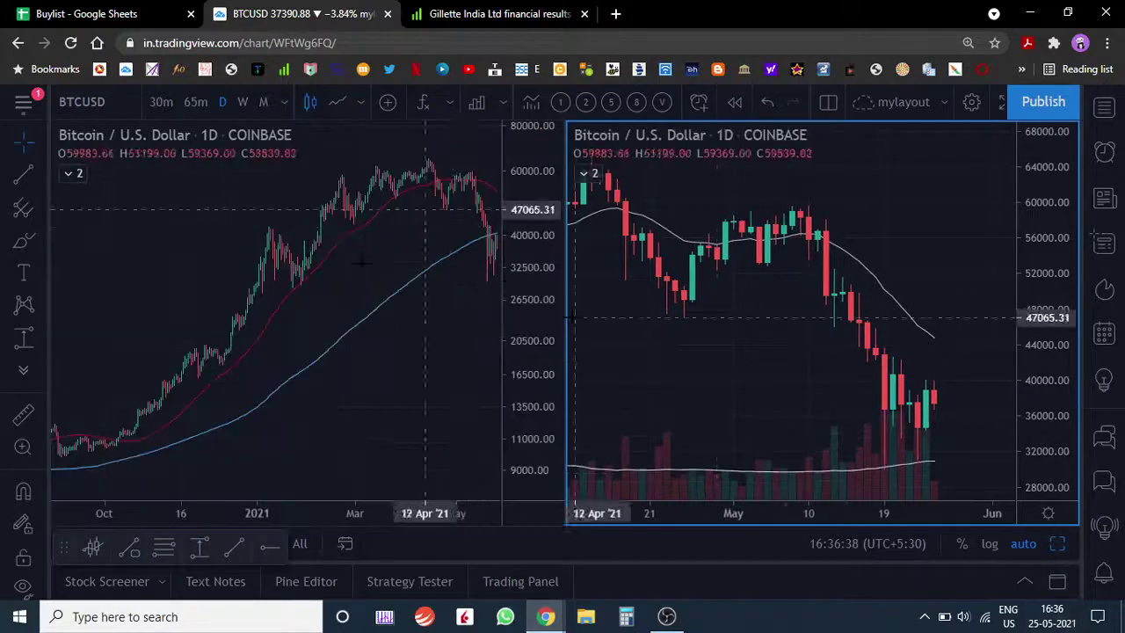
Maximise the daily chart with the red and blue moving averages and examine its price action up to May 2021
left_click(432, 187)
left_click(1057, 544)
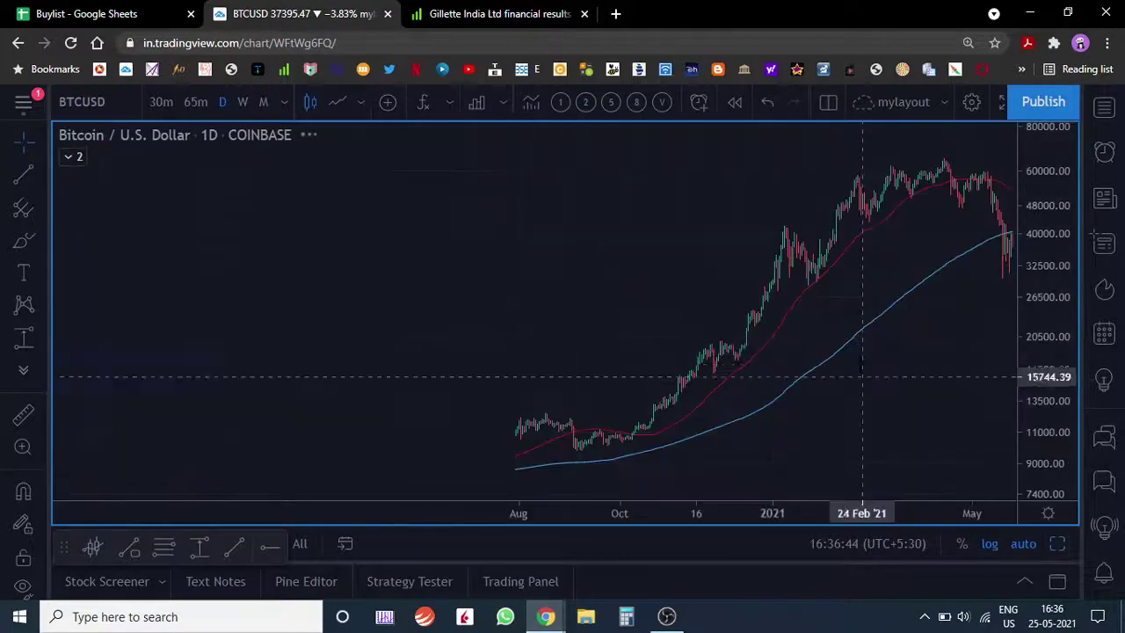
scroll(862, 367, "up", 5)
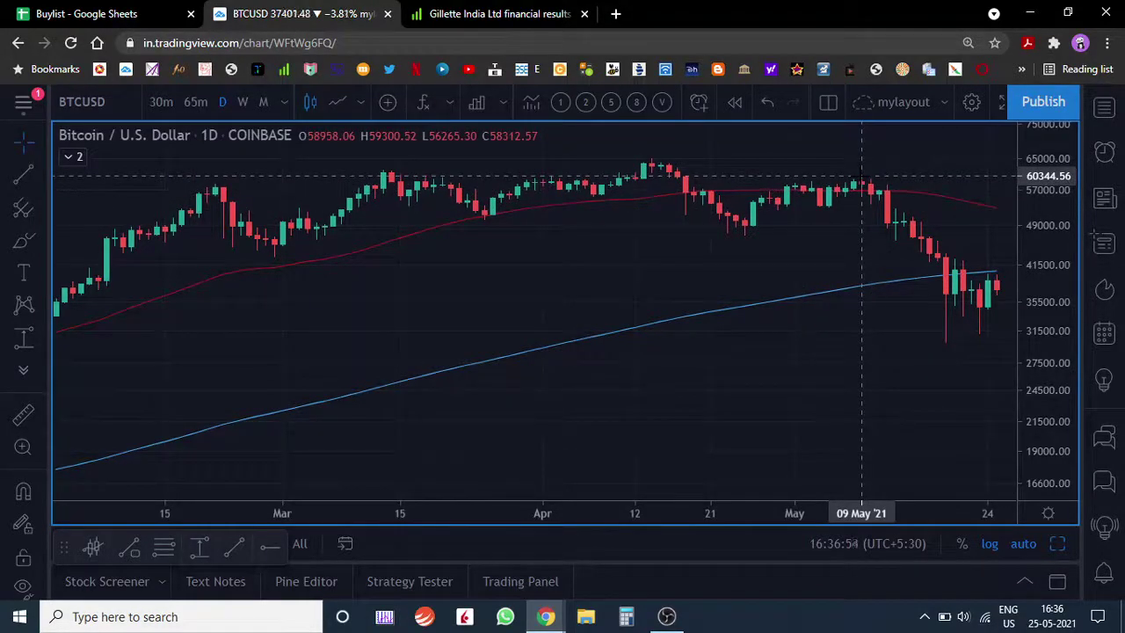
scroll(873, 187, "down", 3)
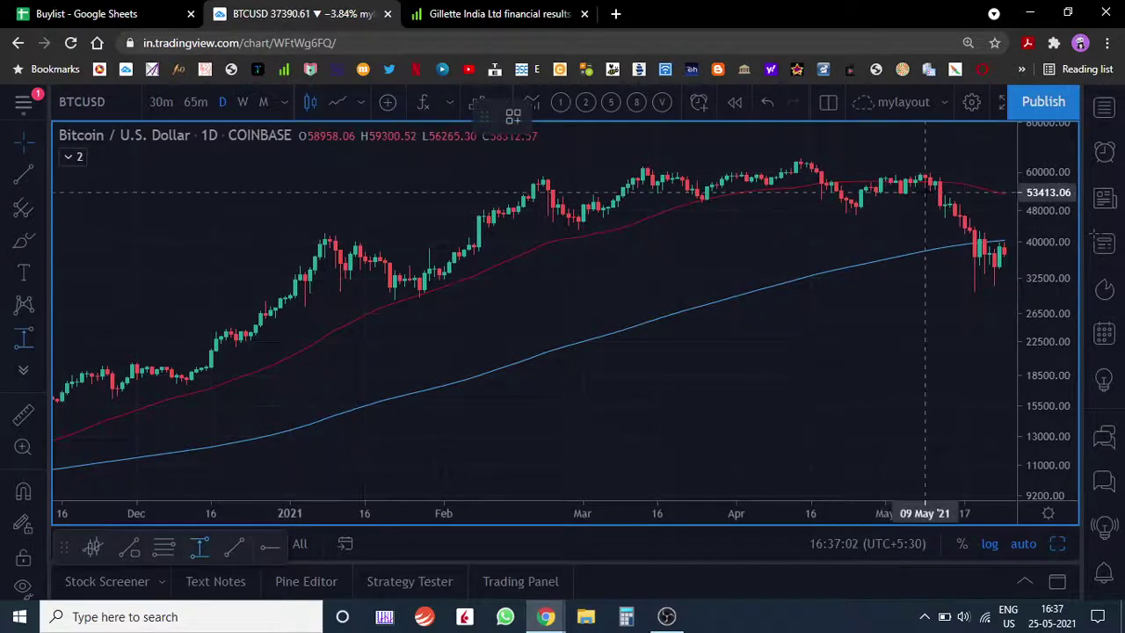
Measure the daily price range from about 59639 to about 53133, move its start point to about 31266, and delete the measurement
left_click(876, 174)
left_click(880, 193)
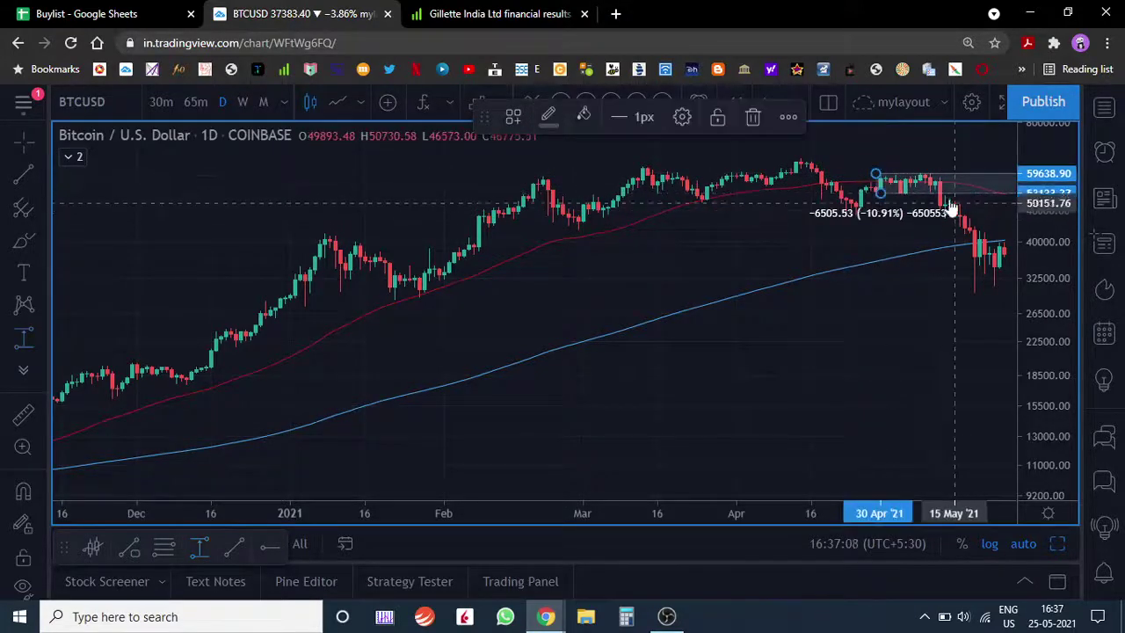
mouse_move(876, 173)
left_mouse_down()
mouse_move(914, 204)
mouse_move(945, 284)
left_mouse_up()
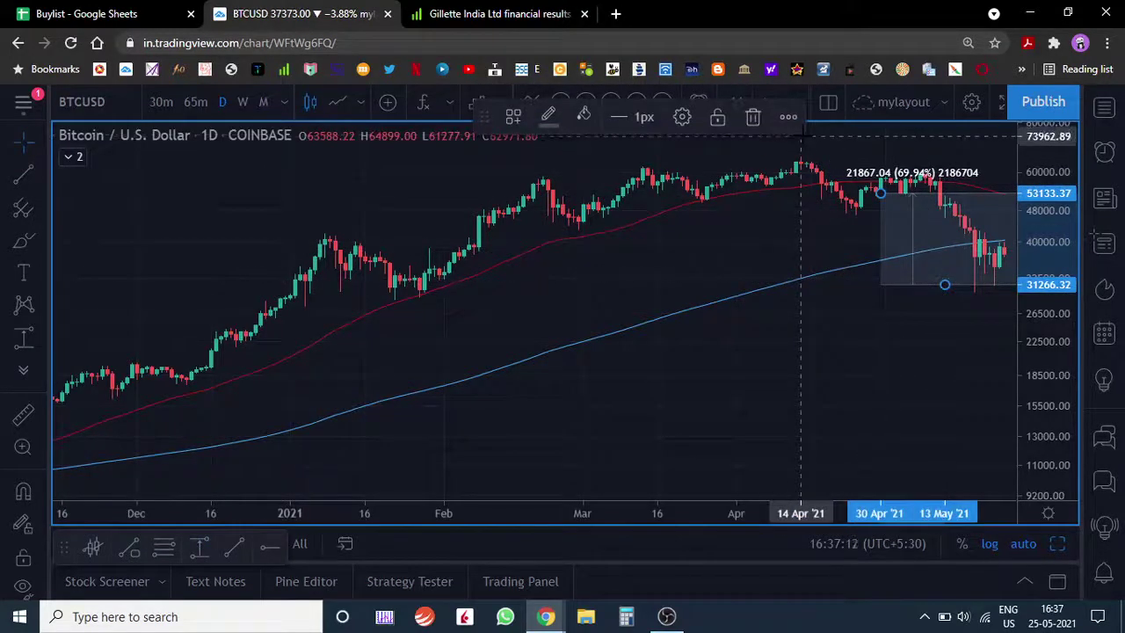
key("Delete")
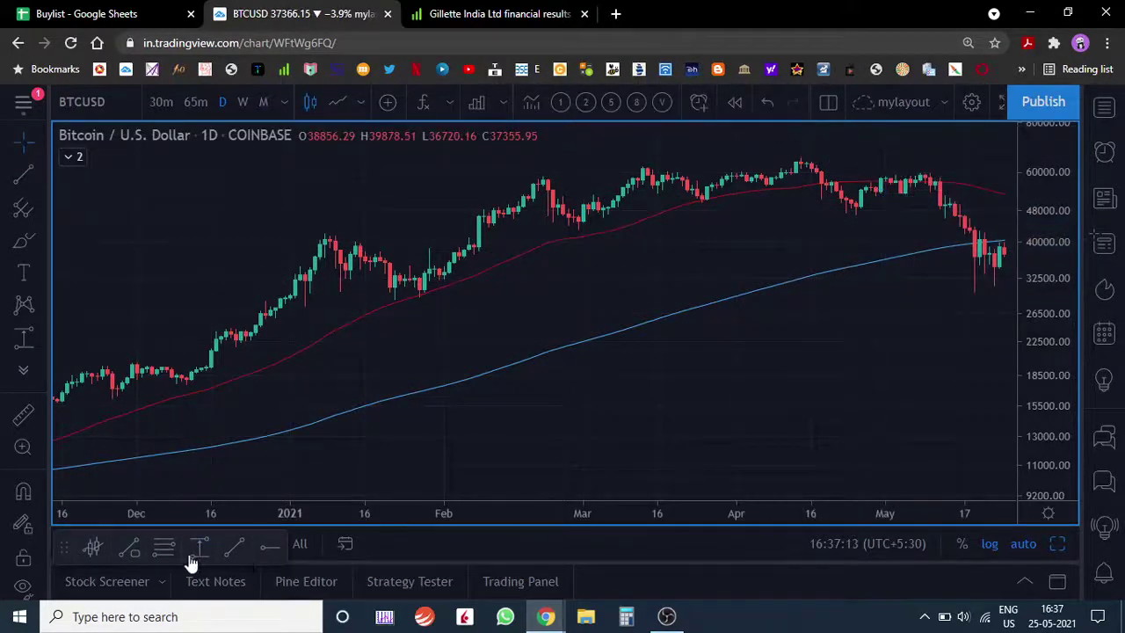
Measure the May 2021 drop from about 53133 to about 33300 on the daily chart, and delete the measurement
left_click(914, 195)
left_click(1004, 272)
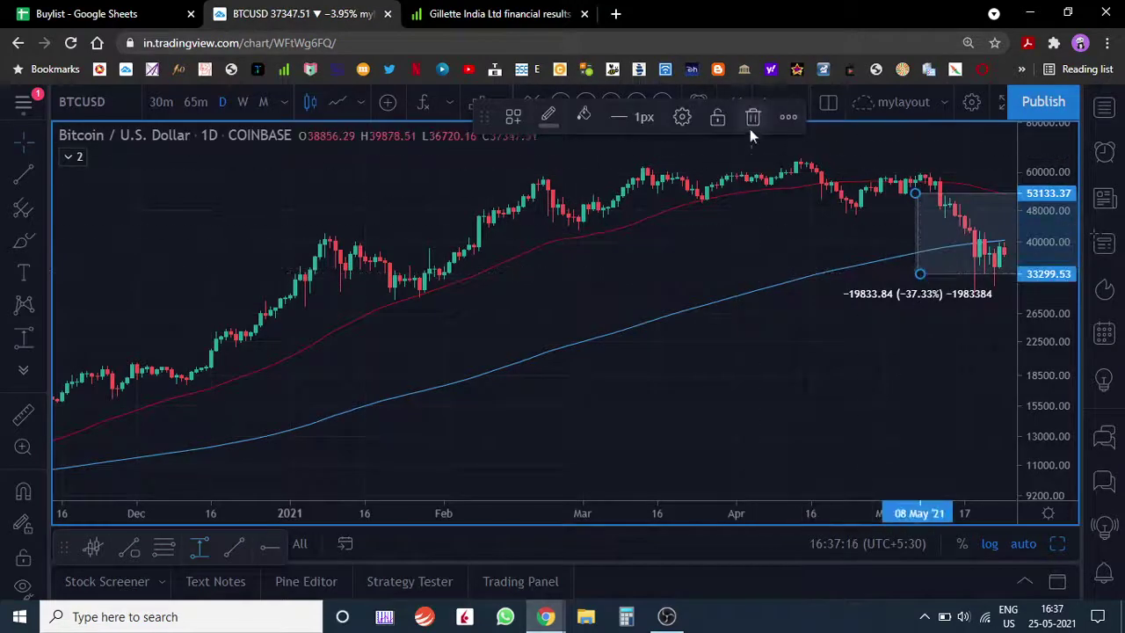
key("Delete")
scroll(756, 321, "down", 5)
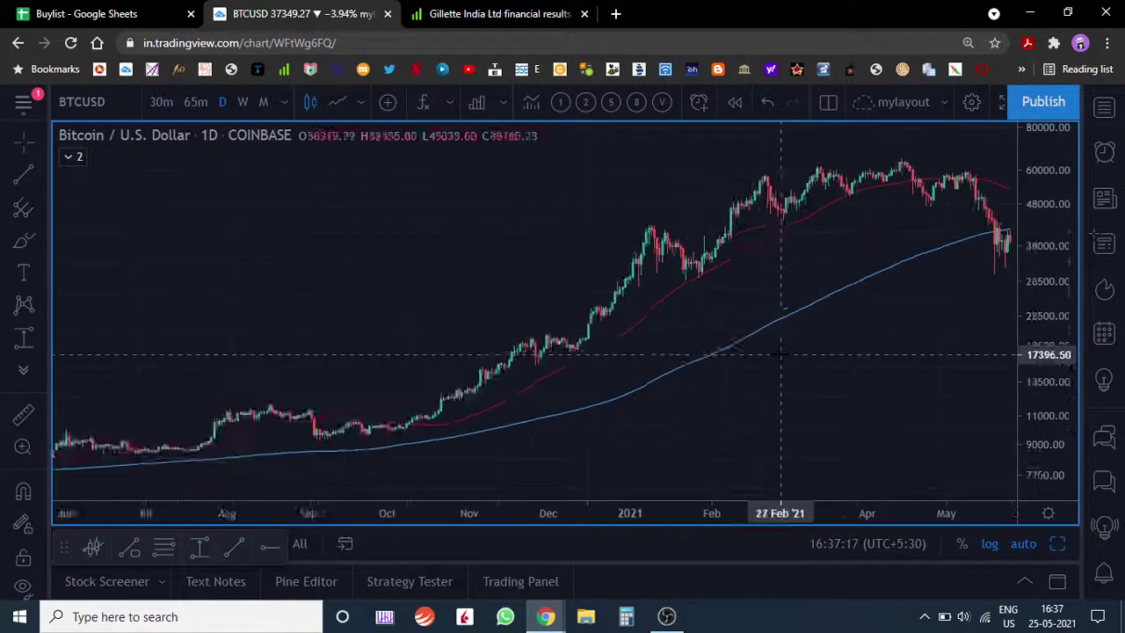
Restore the two-chart layout, set the second chart to the 1W interval, and maximise it
left_click(1059, 544)
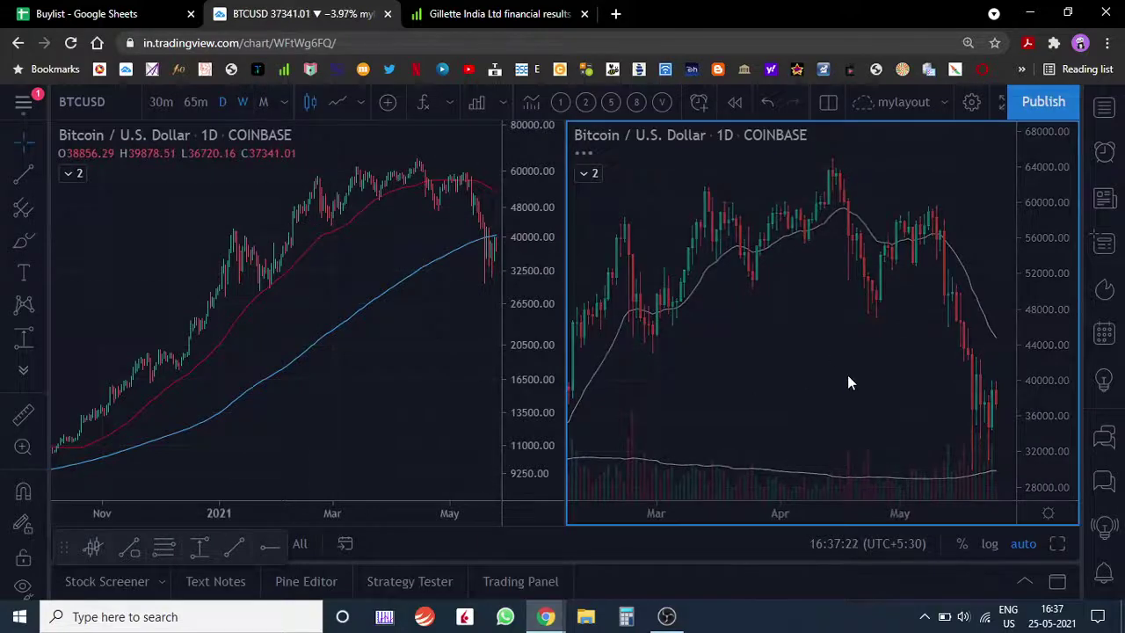
type("1w")
key("Return")
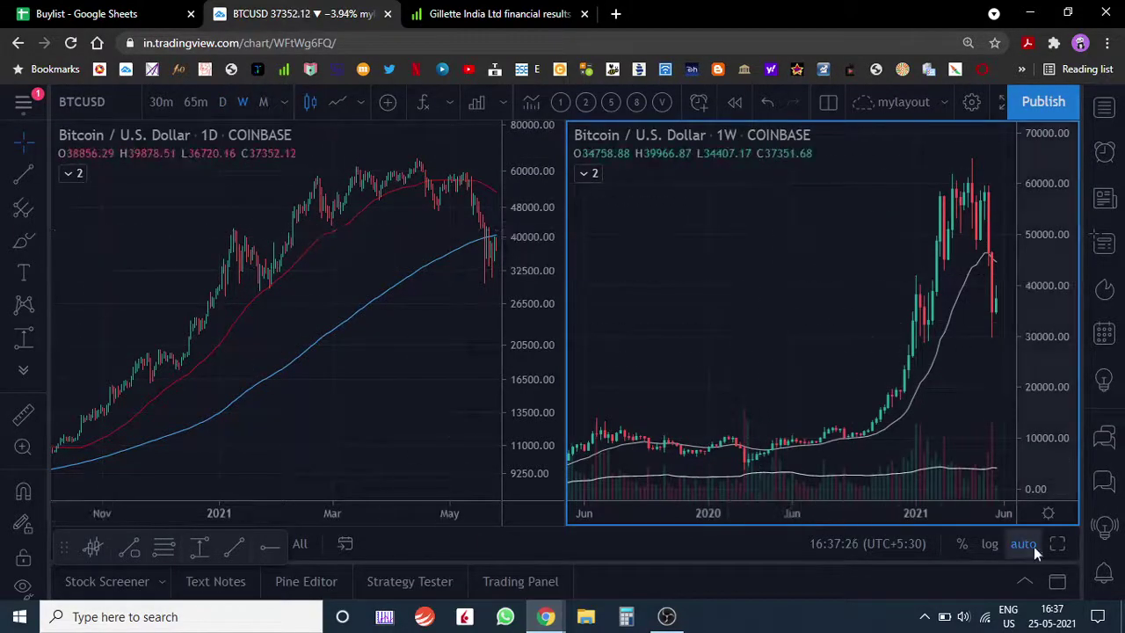
left_click(1059, 544)
scroll(758, 337, "up", 3)
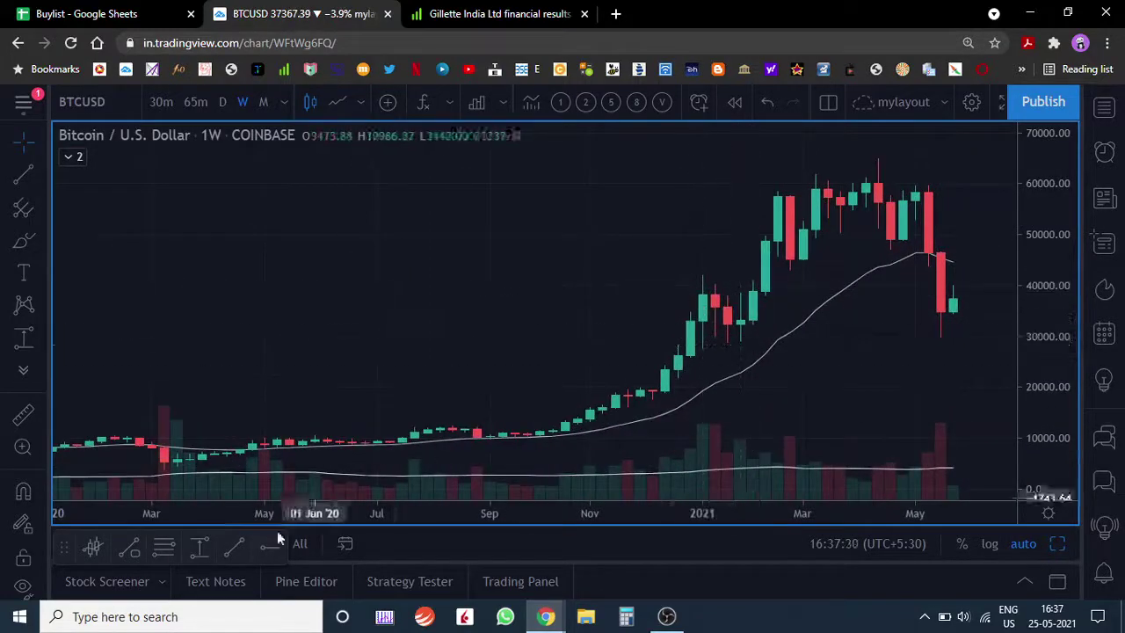
Measure the January 2021 drop from the peak at about 41367 to about 27115 on the weekly chart, and remove the measurement
left_click_drag(697, 284, 721, 343)
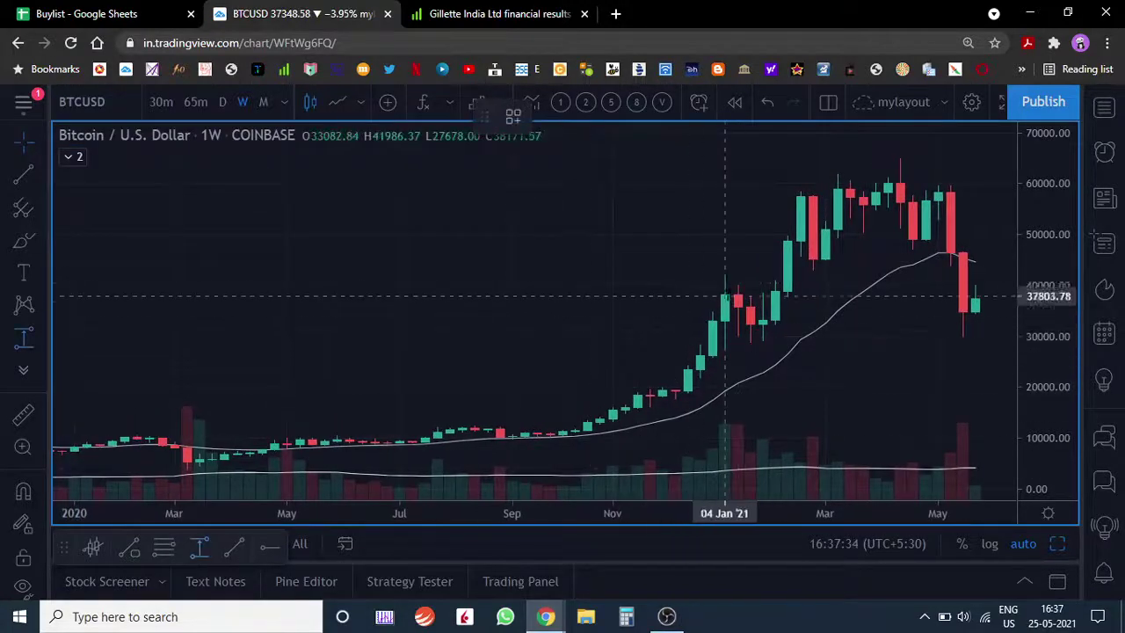
left_click(726, 279)
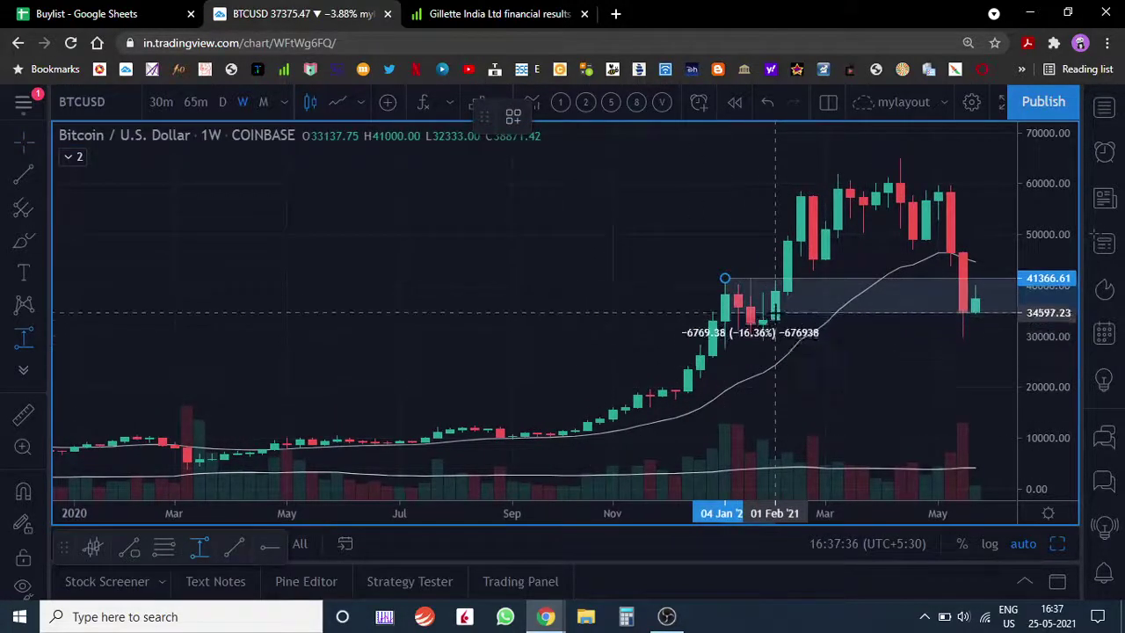
left_click(738, 351)
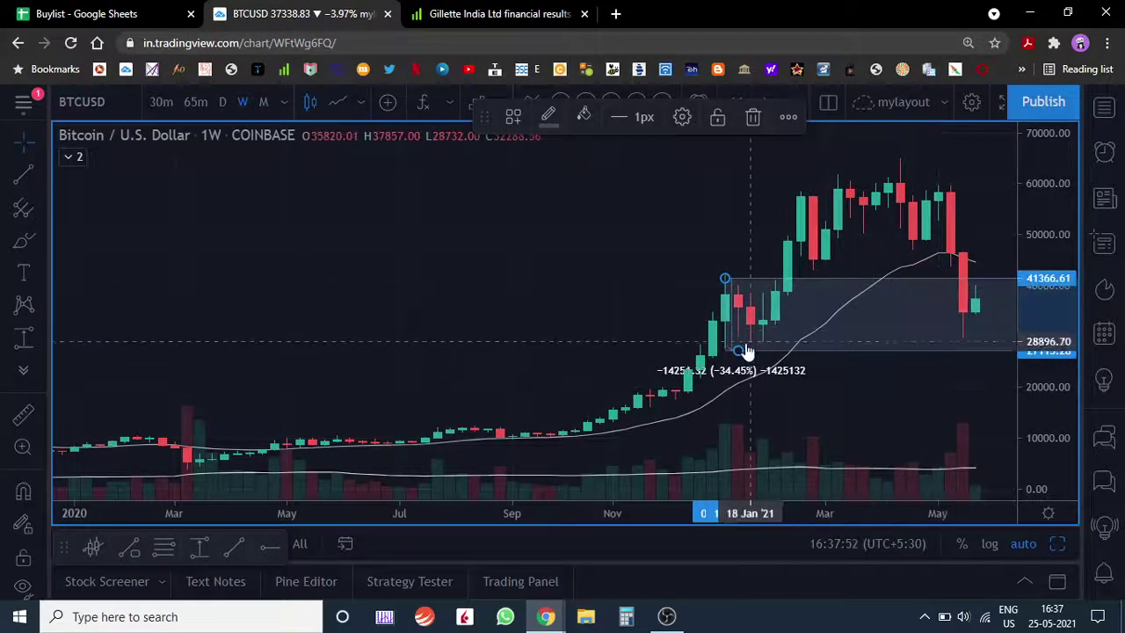
left_click(769, 141)
Measure the weekly price range from about 41827 to about 27419 at December 2020, and switch the chart to the 1D interval
scroll(844, 176, "down", 3)
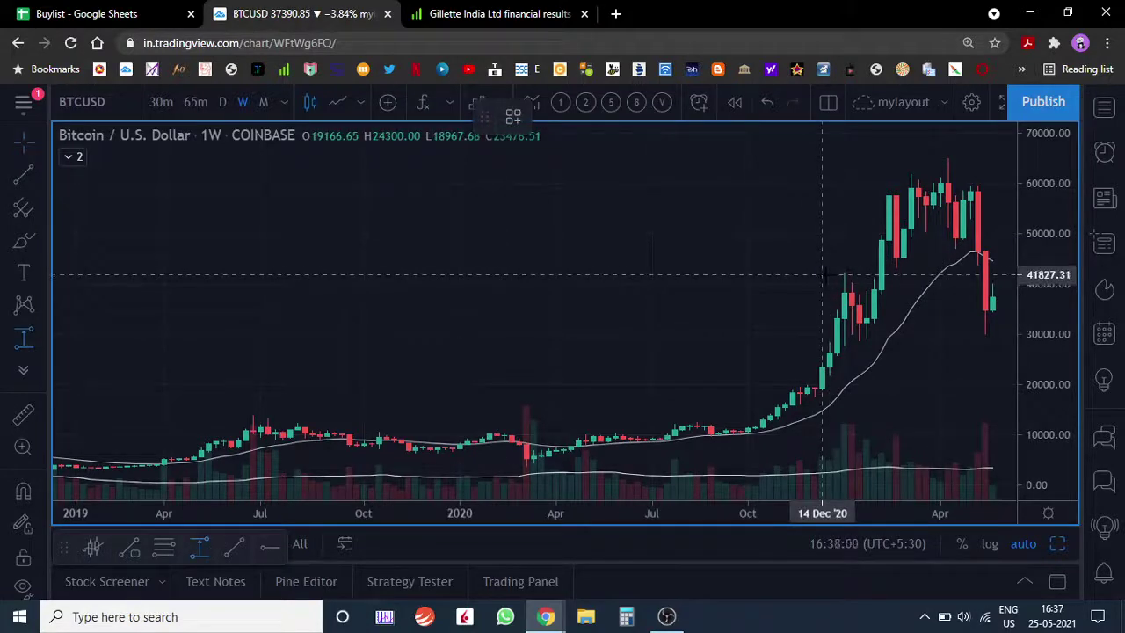
mouse_move(823, 275)
left_mouse_down()
mouse_move(834, 356)
mouse_move(837, 347)
left_mouse_up()
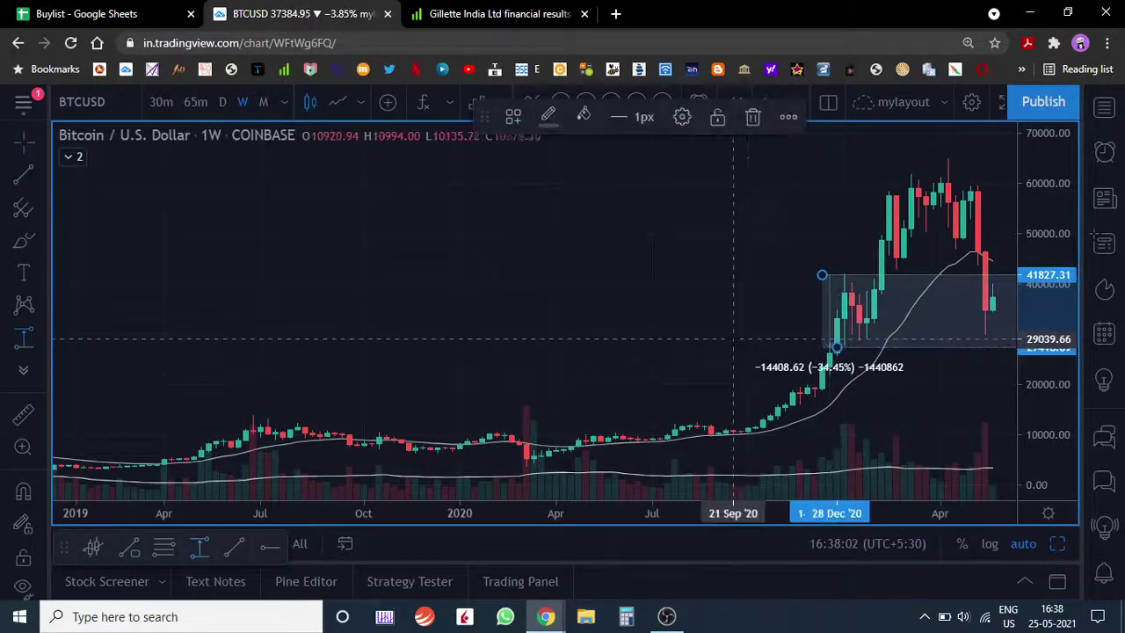
left_click(222, 102)
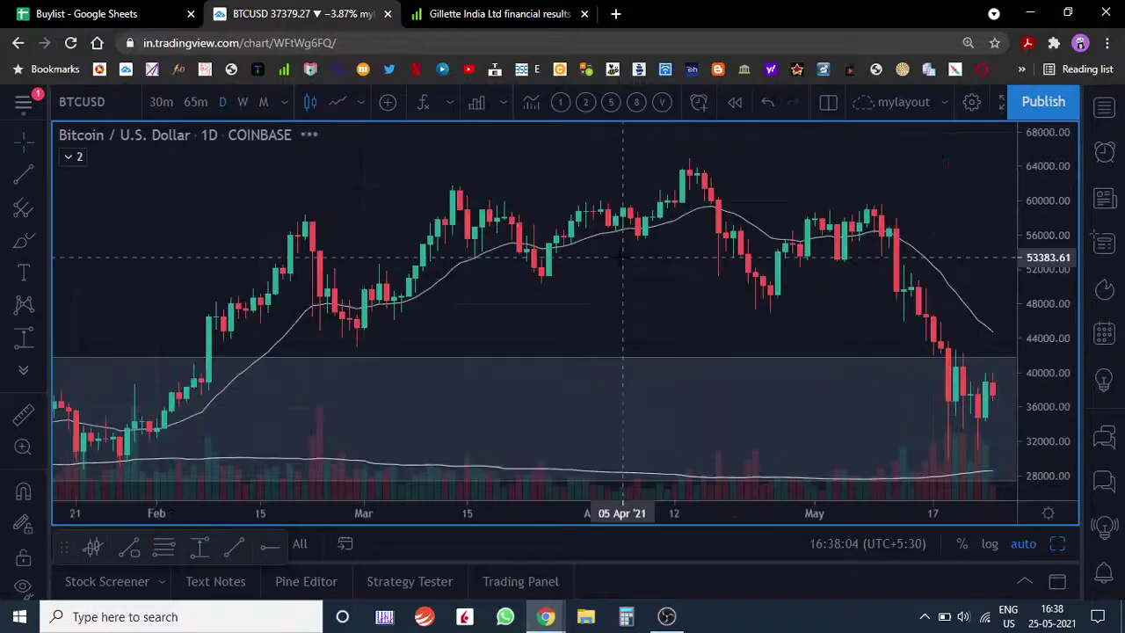
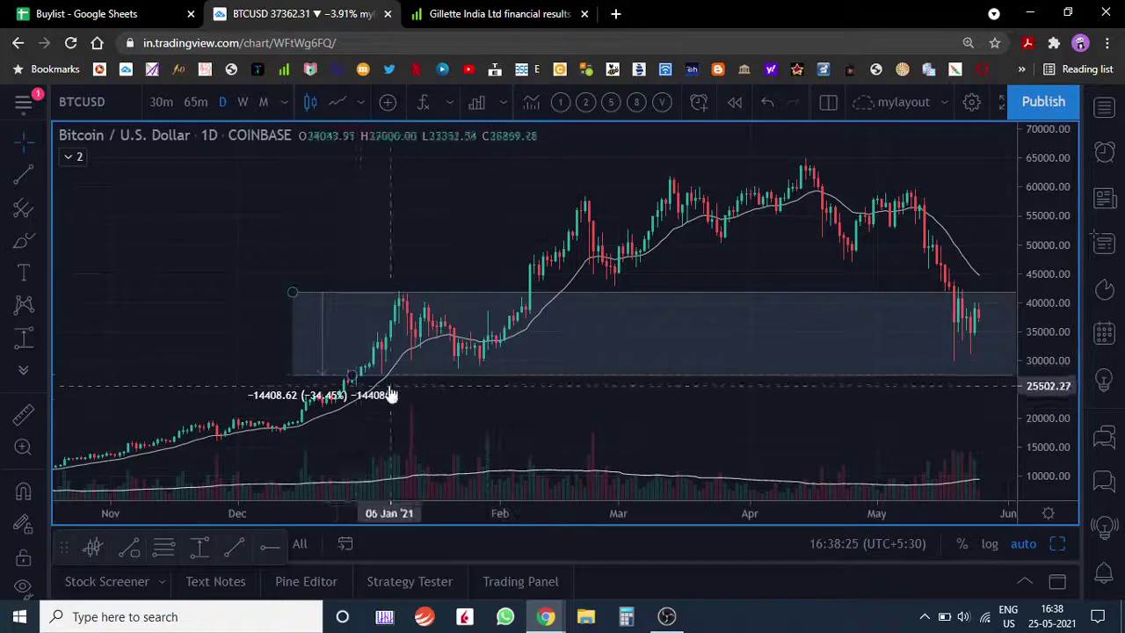
Adjust the lower end of the December 2020 measurement to about 30366, and delete the measurement
left_click(344, 357)
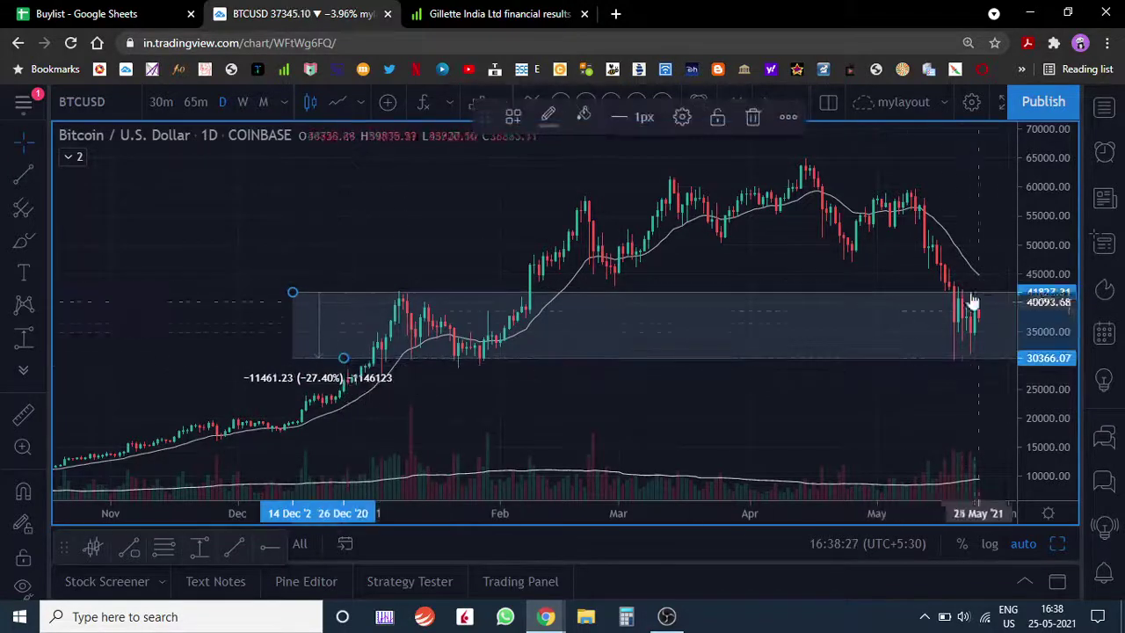
left_click(200, 550)
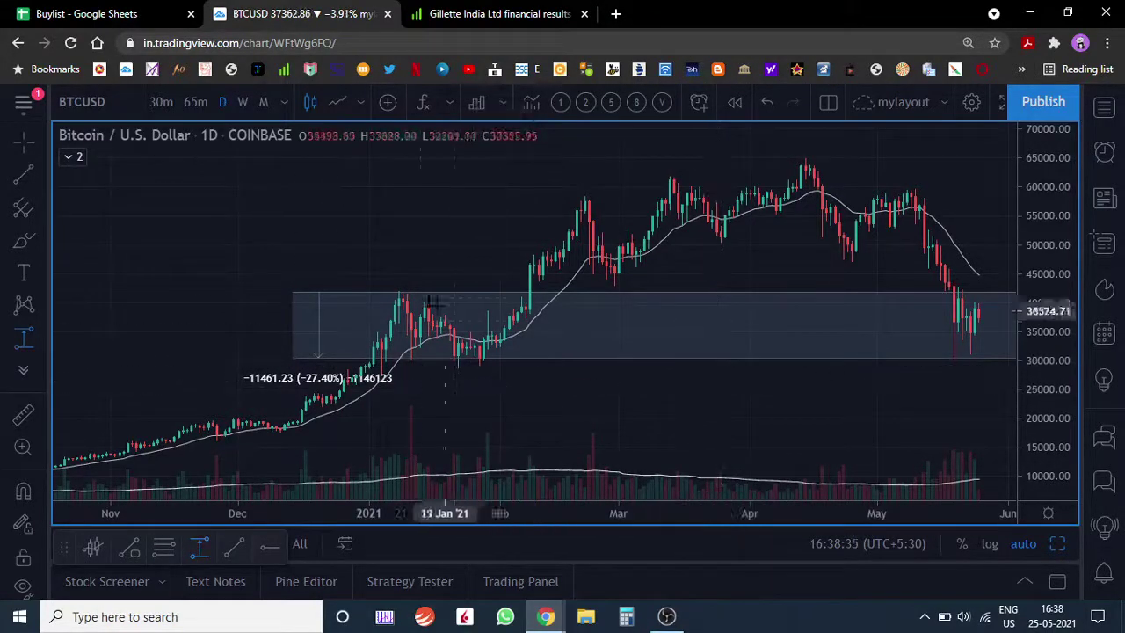
left_click(389, 302)
left_click(753, 117)
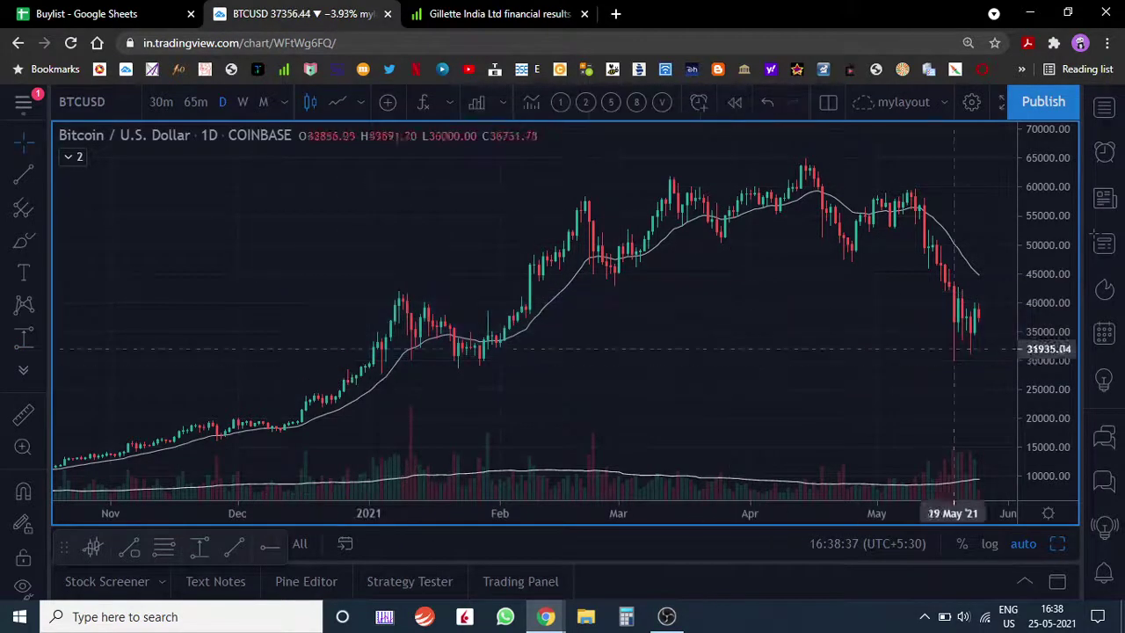
Measure a price range from about 36171 at early April 2021 down to about 29738, and extend its lower end to about 28170
left_click(198, 547)
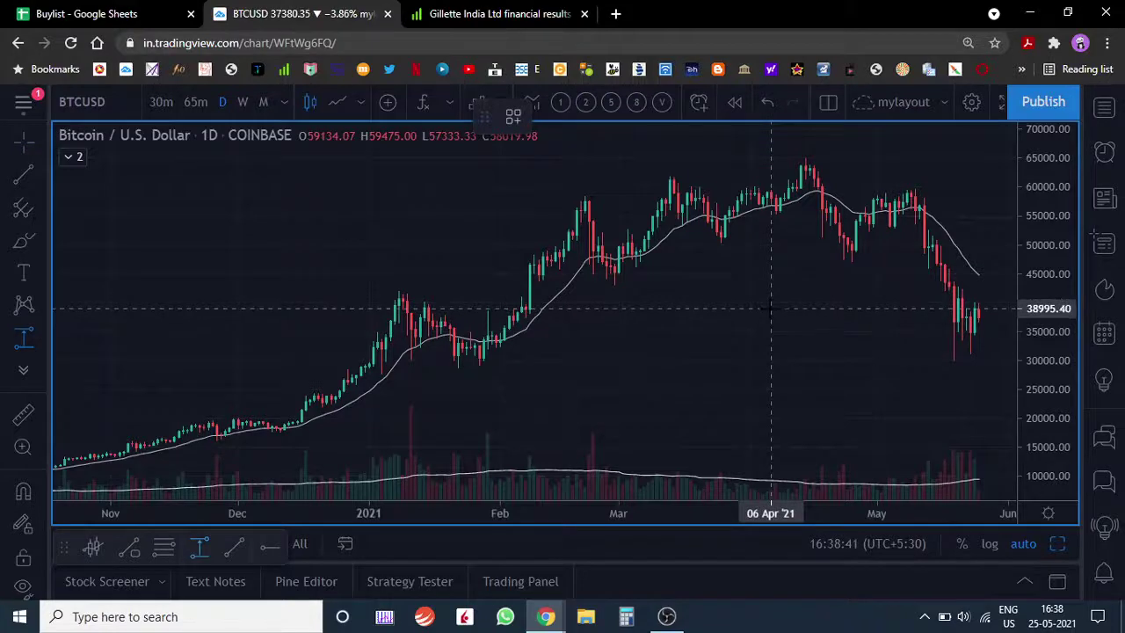
left_click(759, 327)
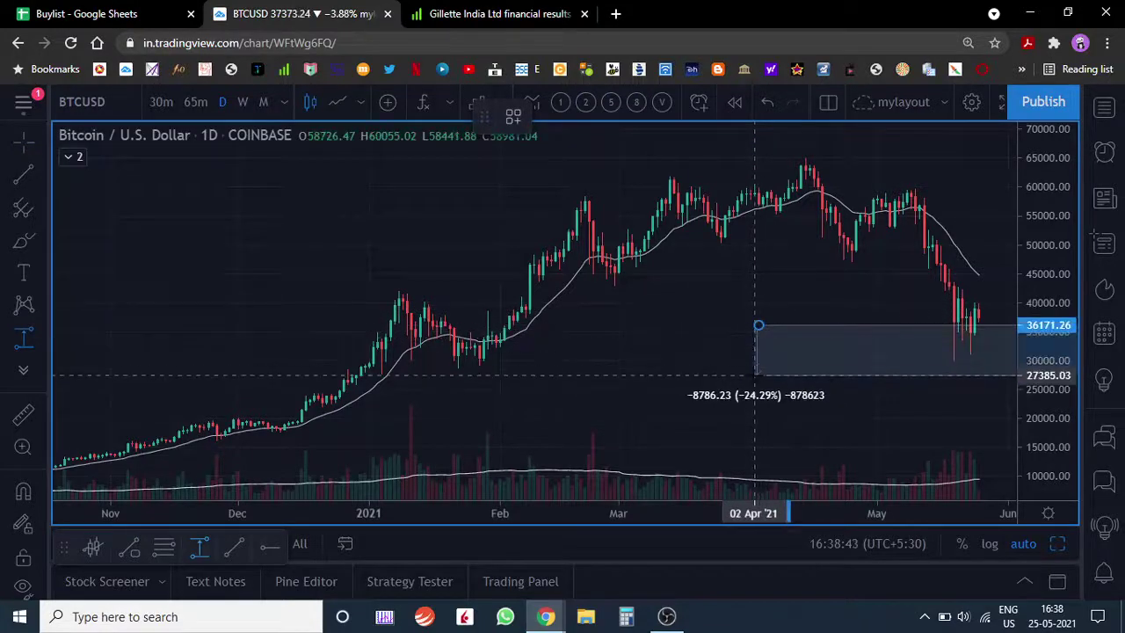
left_click(755, 362)
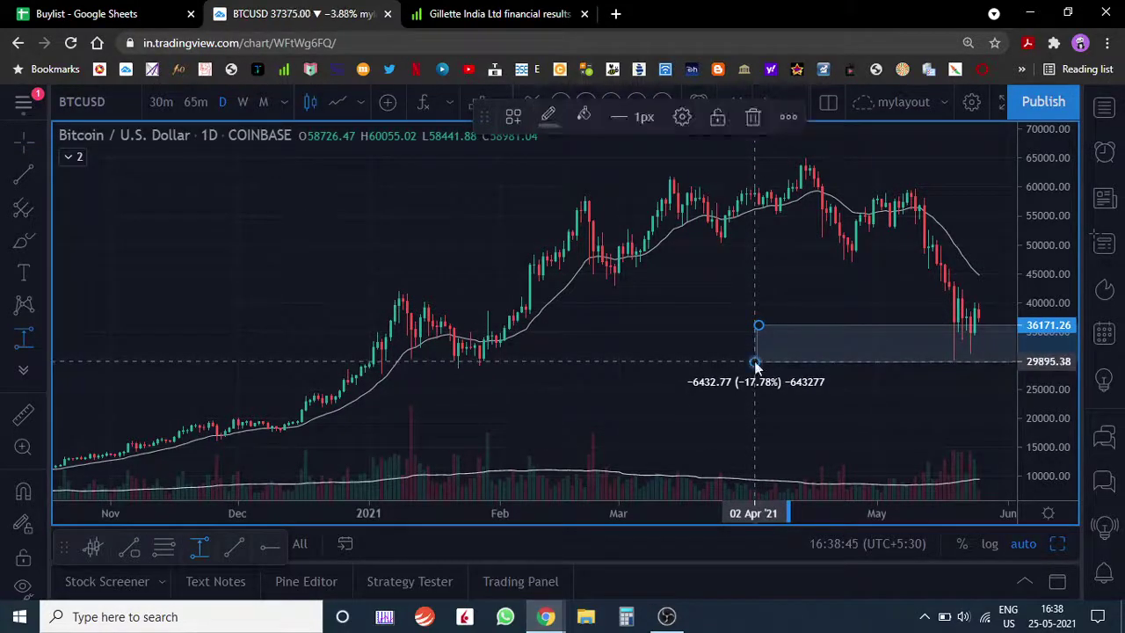
left_click_drag(755, 363, 756, 373)
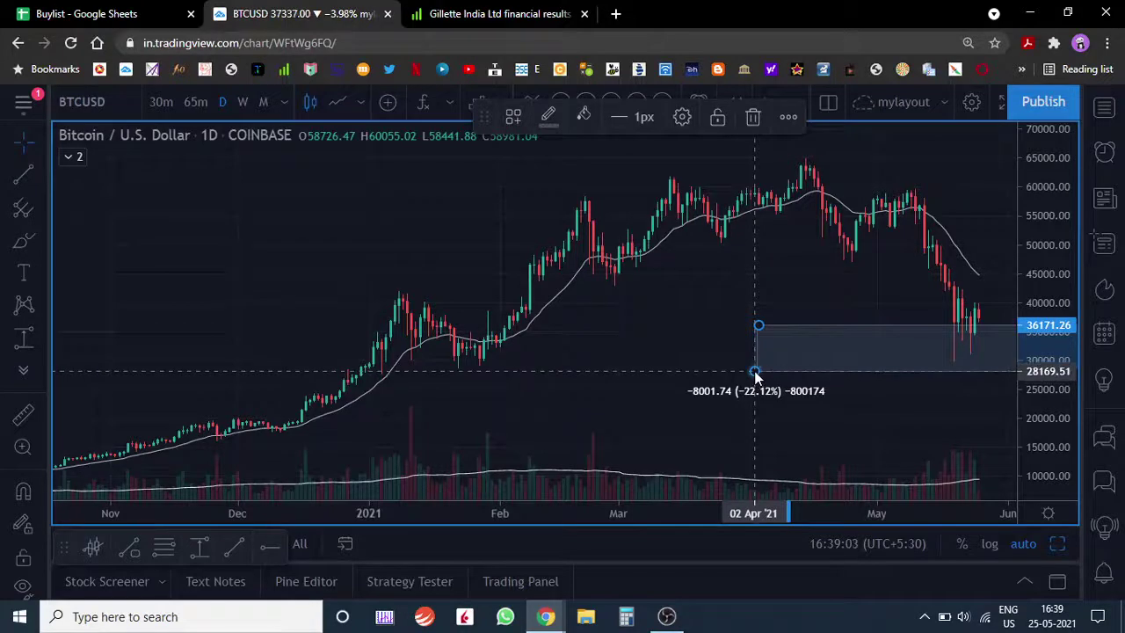
Move the measurement's end point up to about 50449 at mid-May 2021, and delete the measurement
mouse_move(756, 373)
left_mouse_down()
mouse_move(941, 296)
mouse_move(955, 271)
mouse_move(949, 243)
left_mouse_up()
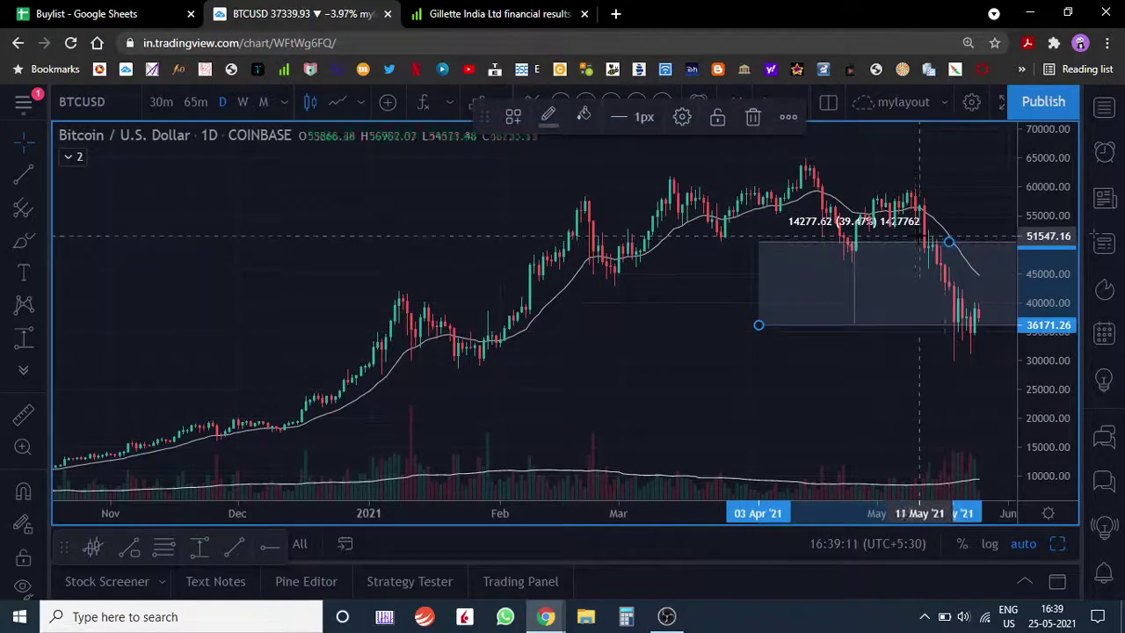
left_click(753, 119)
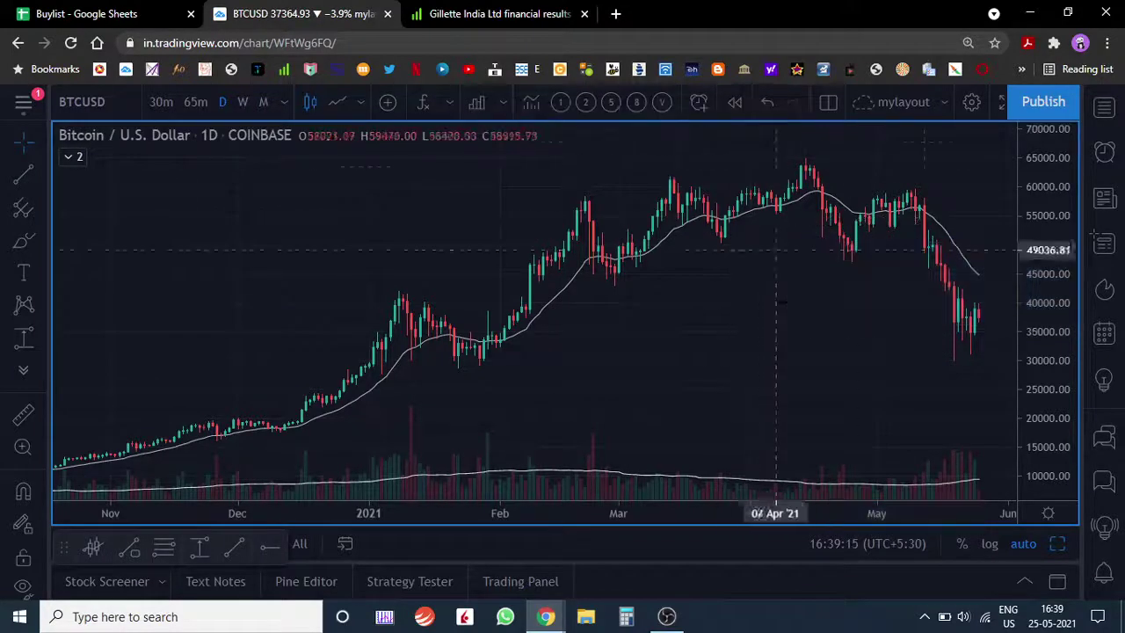
Measure the price range from about 51810 on 23 April 2021 down to about 47830 on 25 April 2021, and delete the measurement
scroll(857, 262, "up", 2)
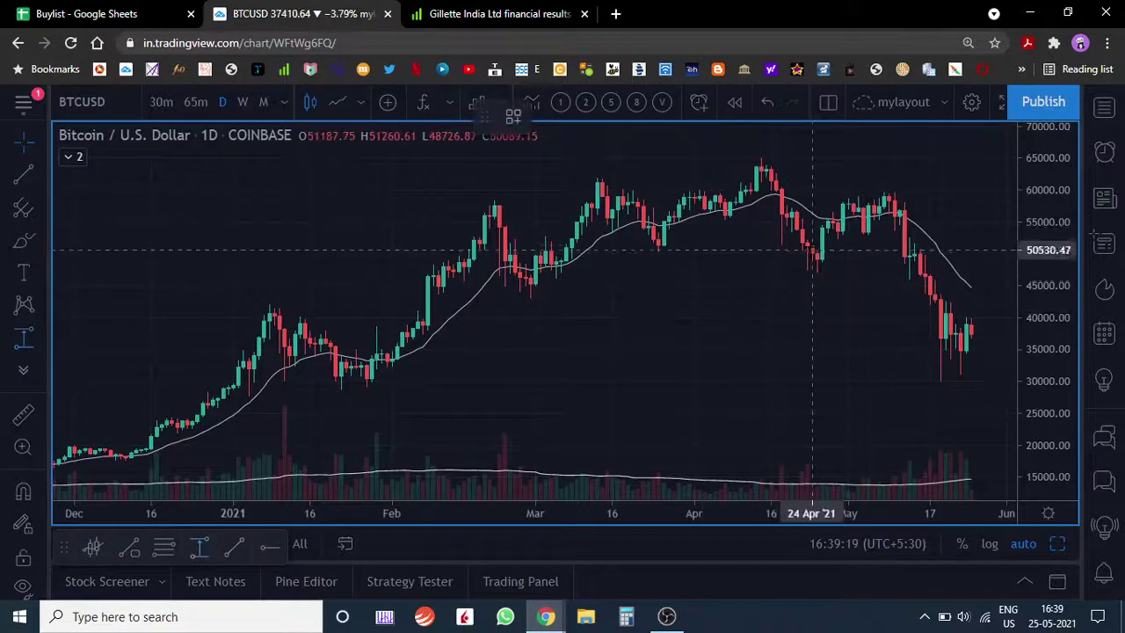
left_click(807, 240)
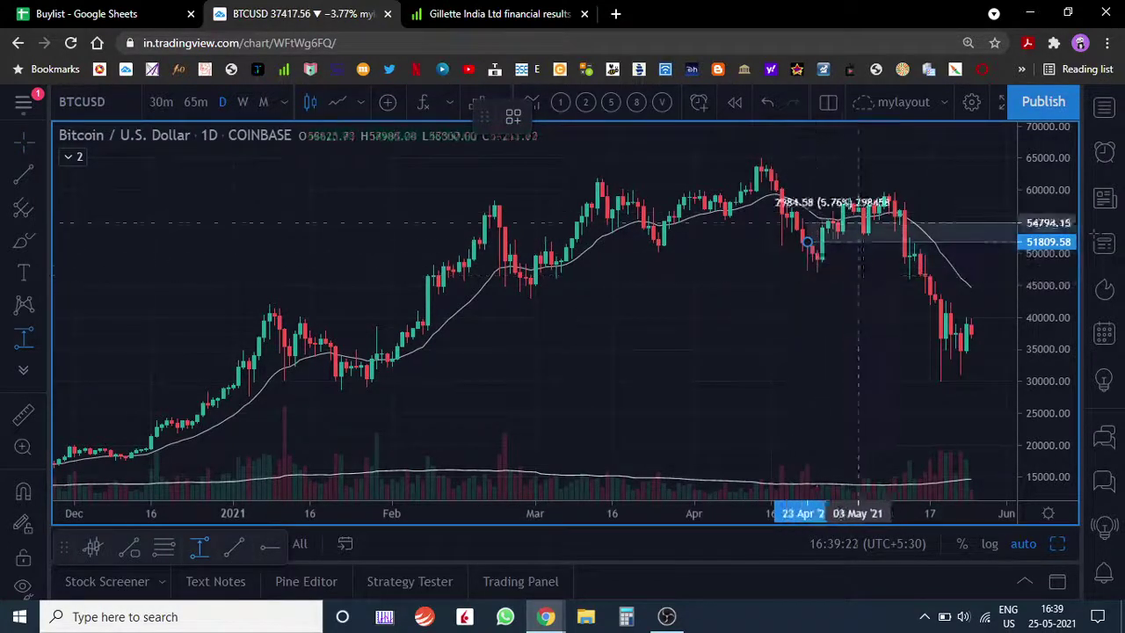
left_click(817, 266)
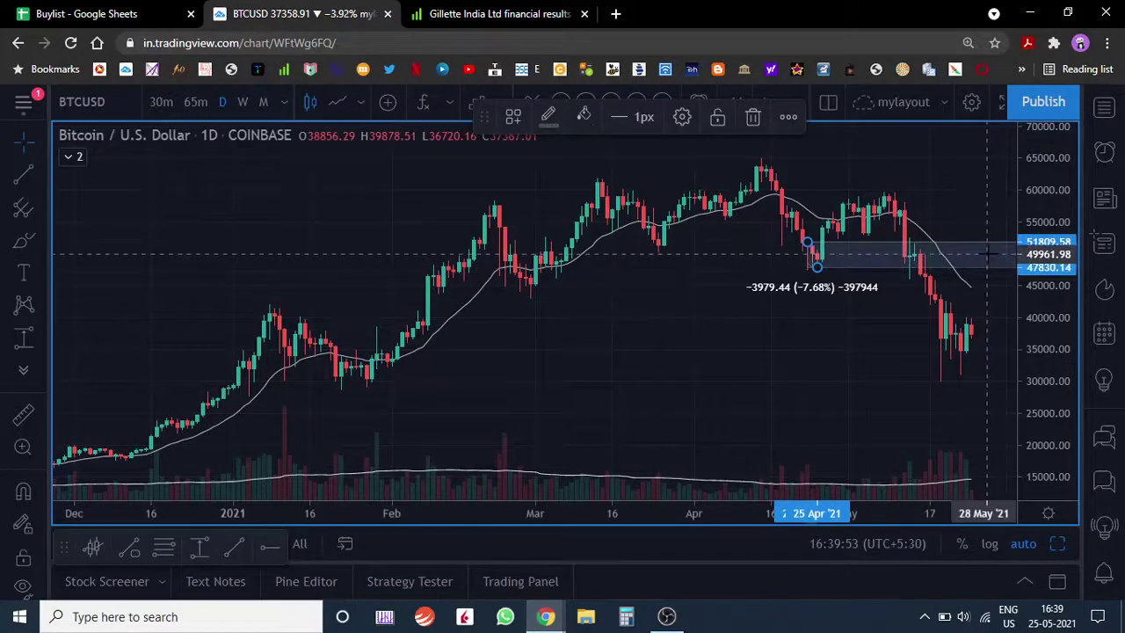
left_click(798, 263)
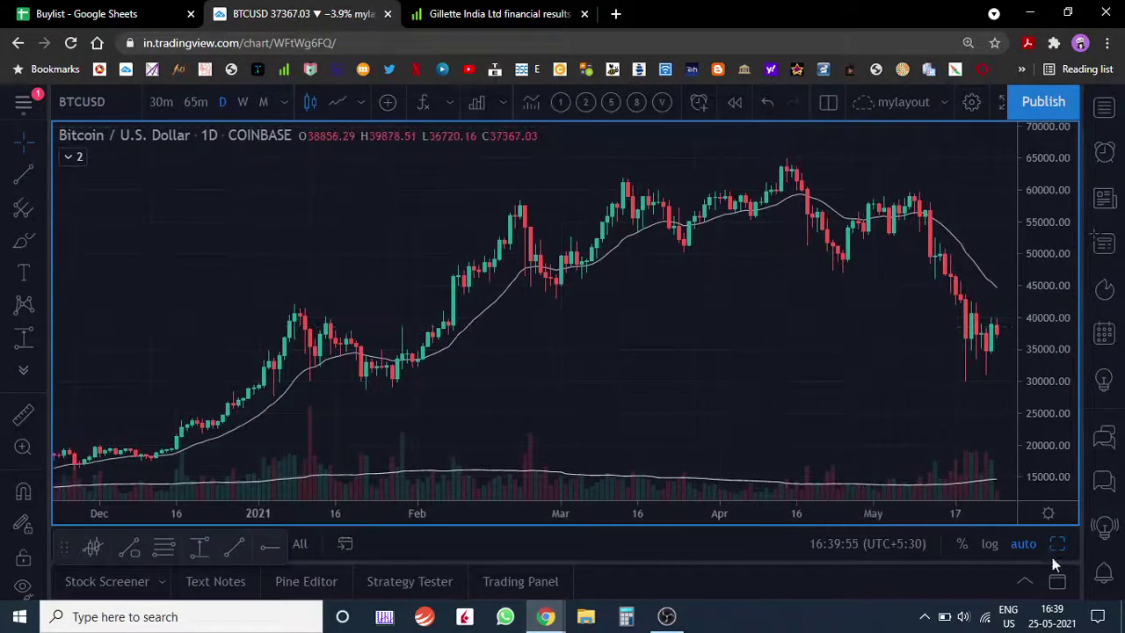
Return to the two-chart layout, maximize the daily chart with the red and blue moving averages, and turn off its logarithmic scale
key("alt+Return")
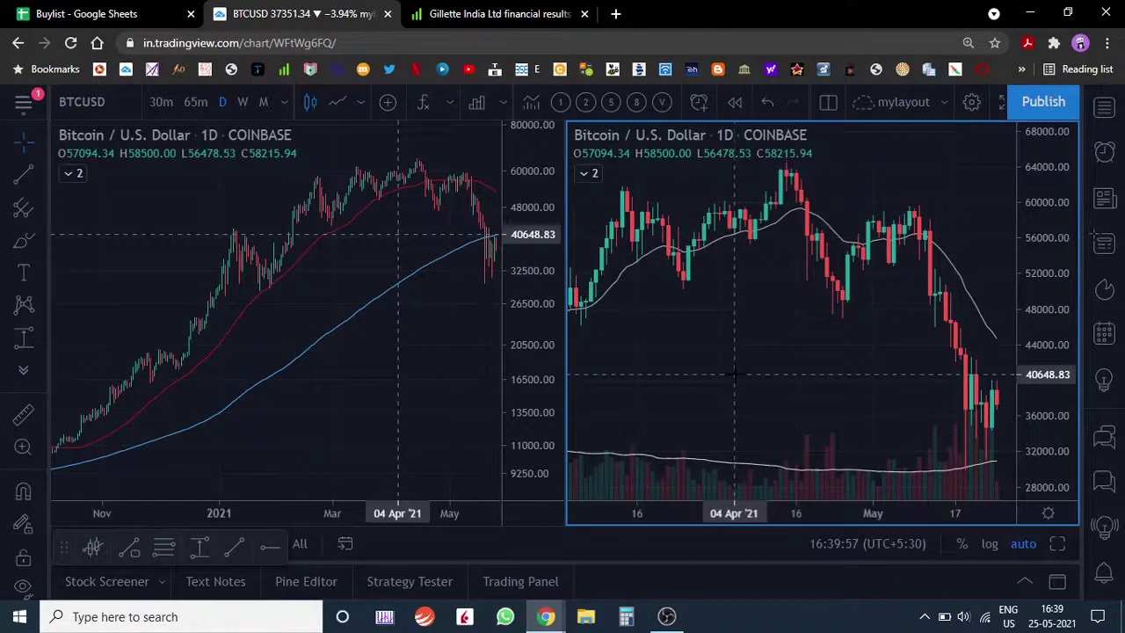
left_click(437, 261)
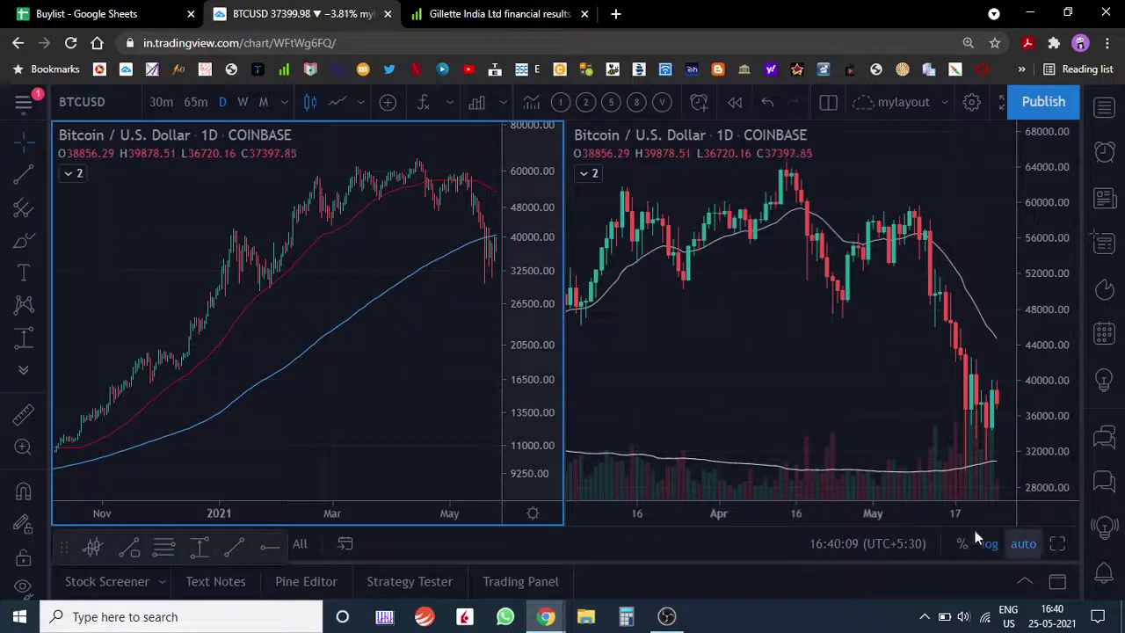
key("alt+Return")
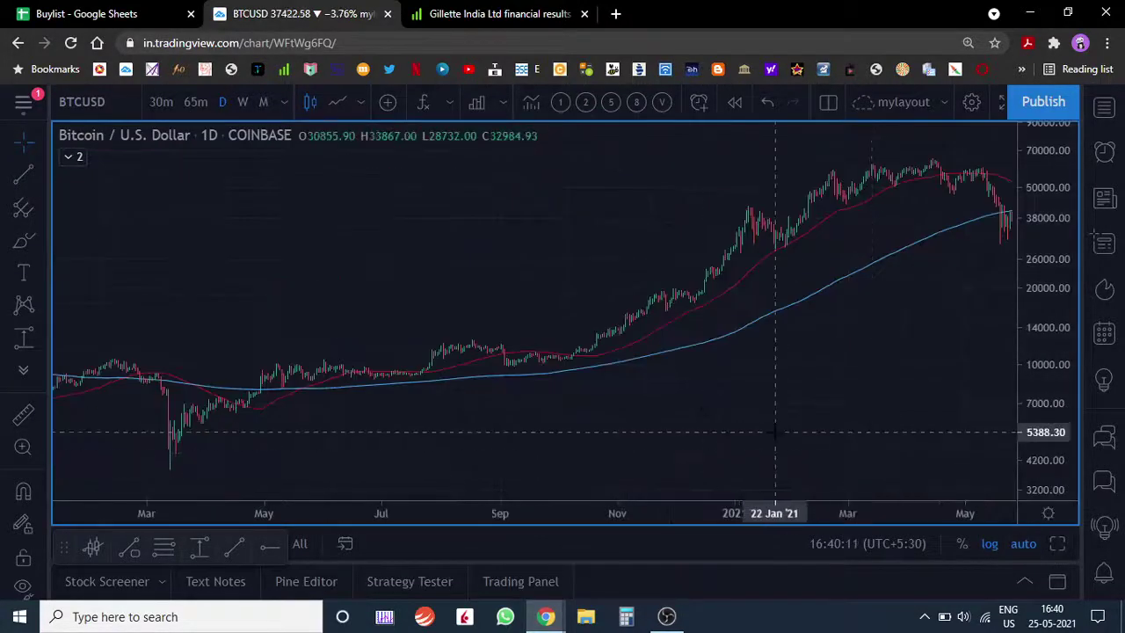
scroll(773, 431, "up", 5)
scroll(736, 410, "down", 5)
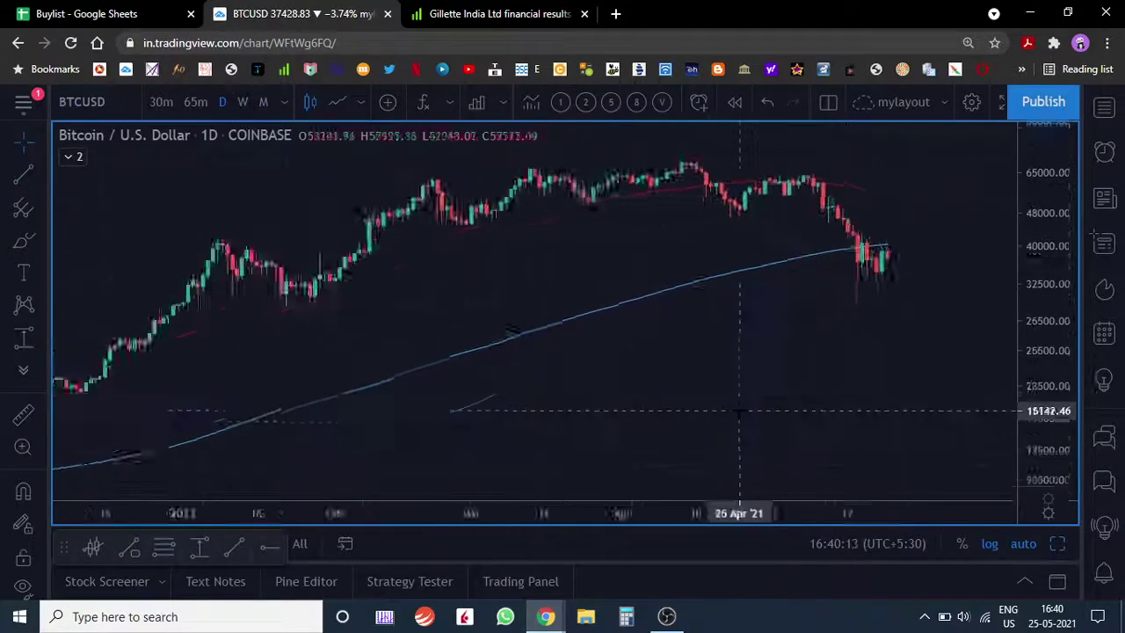
left_click(990, 544)
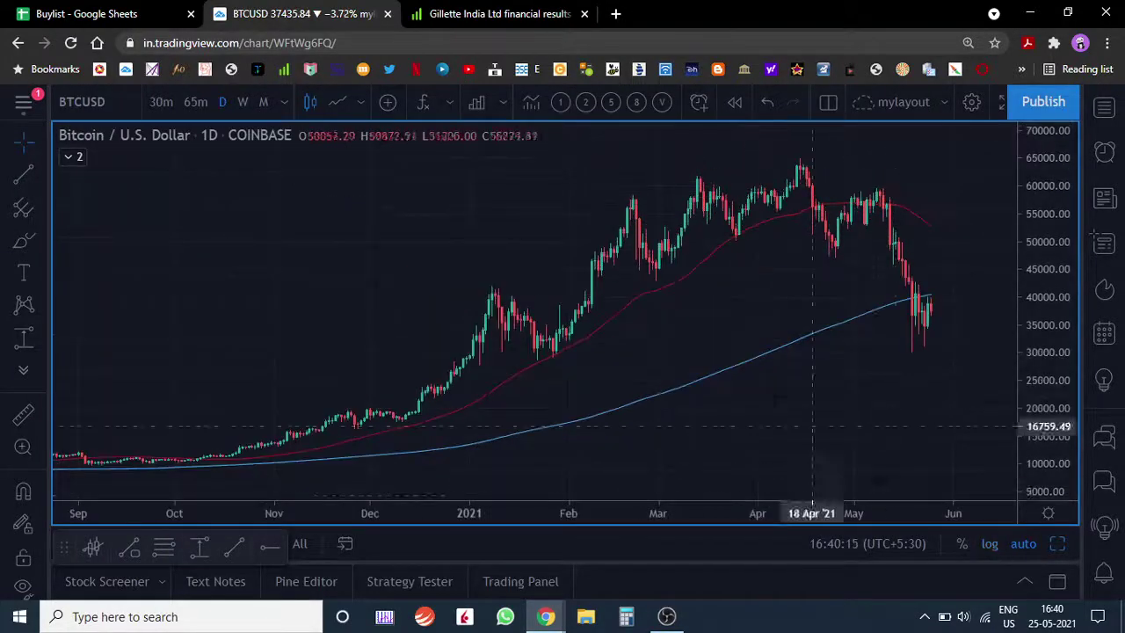
Measure the price range from about 41010 near the blue moving average up to the red moving average's latest level, and delete the measurement
left_click_drag(766, 314, 794, 316)
scroll(794, 315, "up", 1)
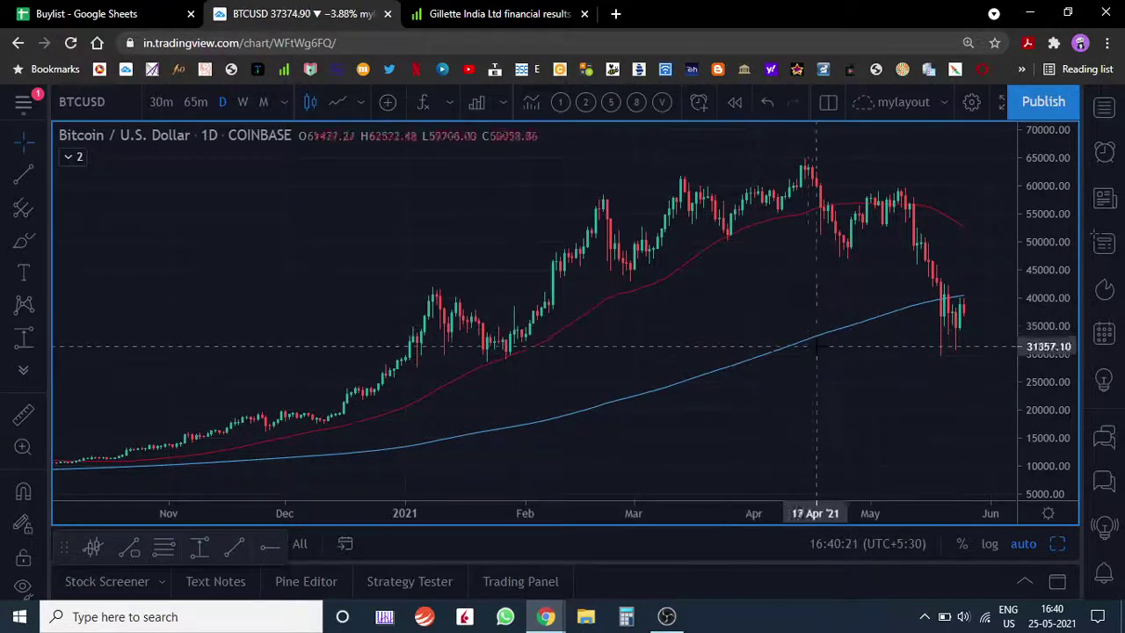
scroll(818, 346, "up", 1)
scroll(817, 346, "down", 2)
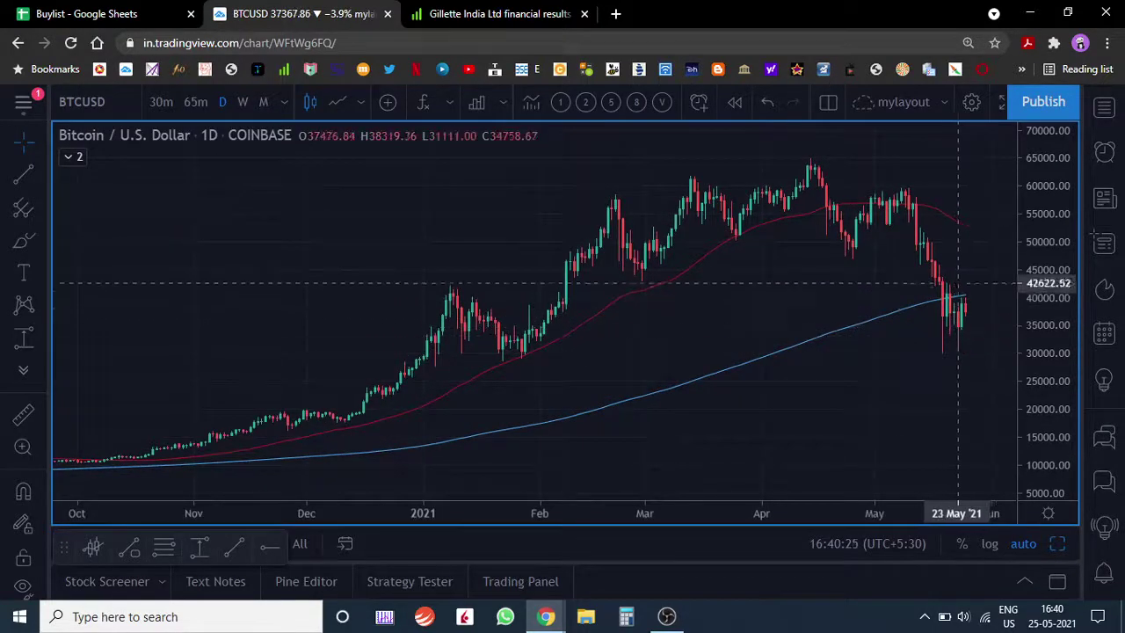
scroll(945, 362, "down", 2)
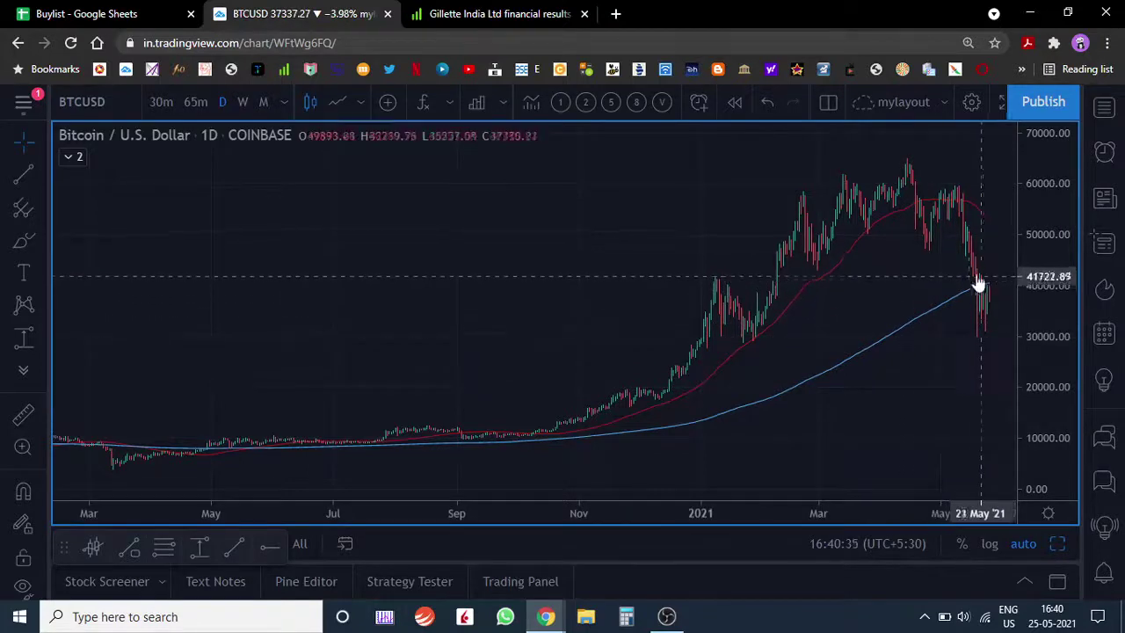
scroll(861, 299, "right", 2)
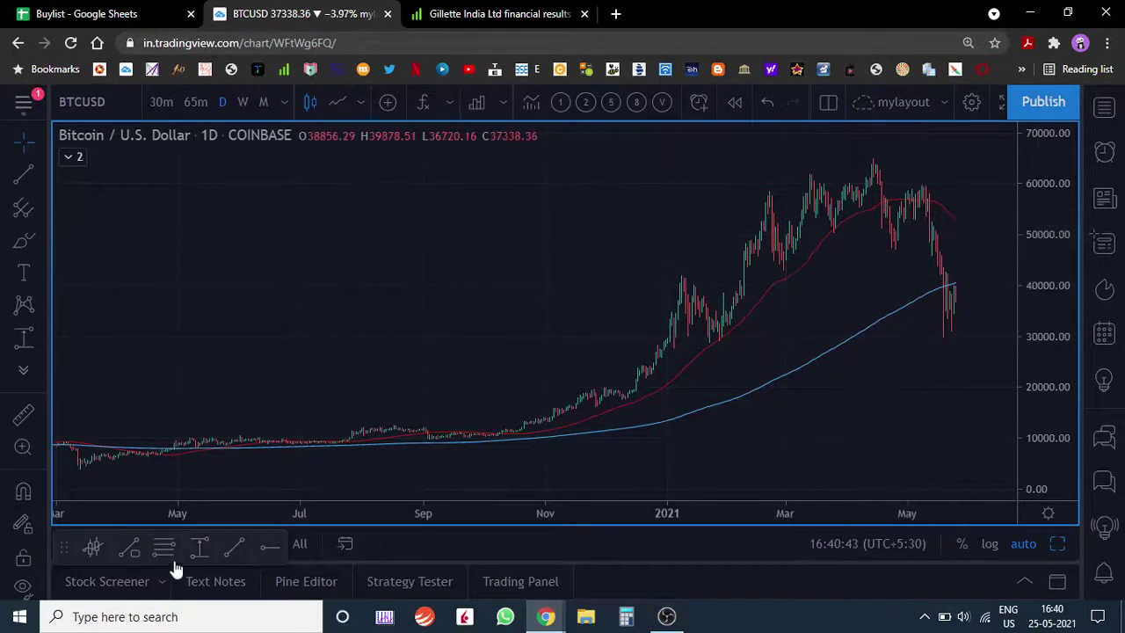
left_click(887, 281, "shift")
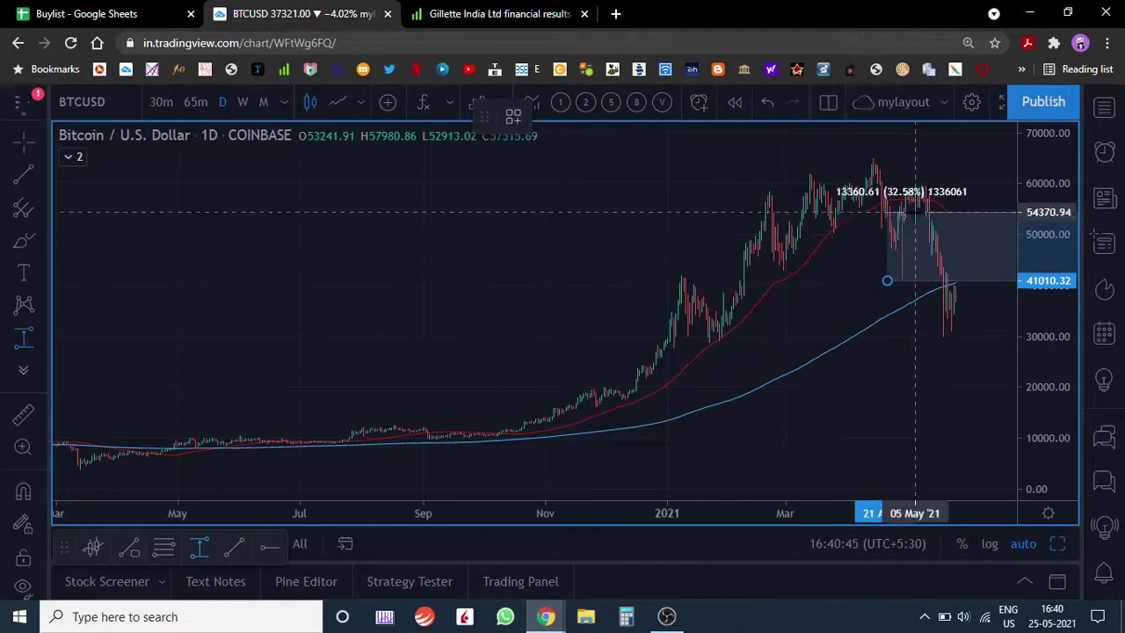
left_click(949, 215)
left_click(753, 229)
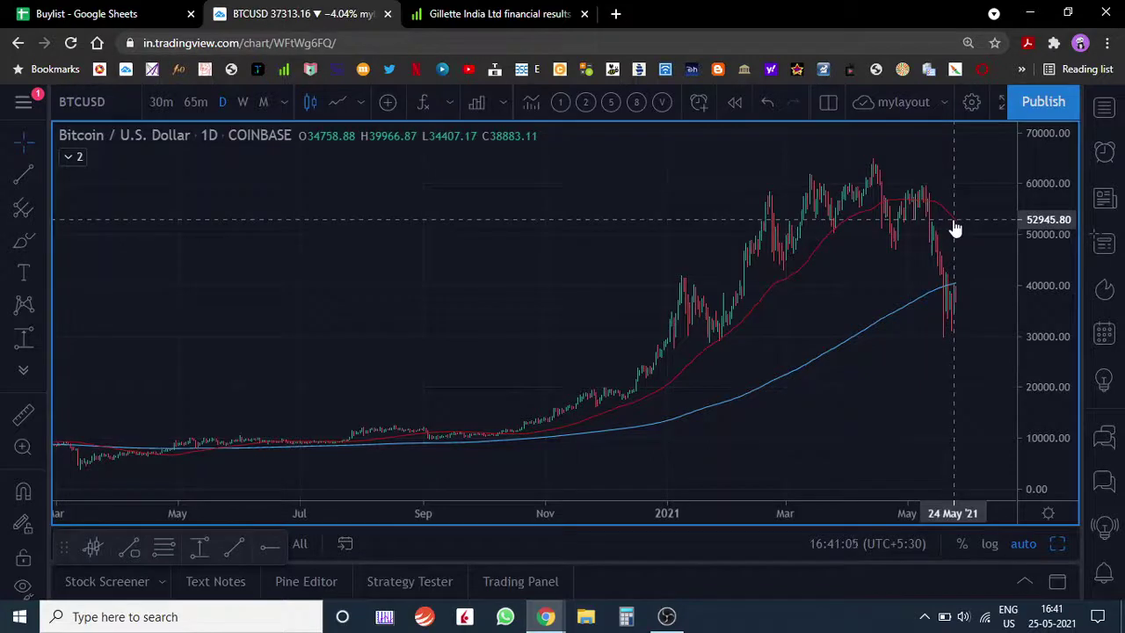
Restore the two-chart layout and make the daily chart with the volume bars active, showing its prices back to before March 2021
left_click_drag(950, 233, 997, 233)
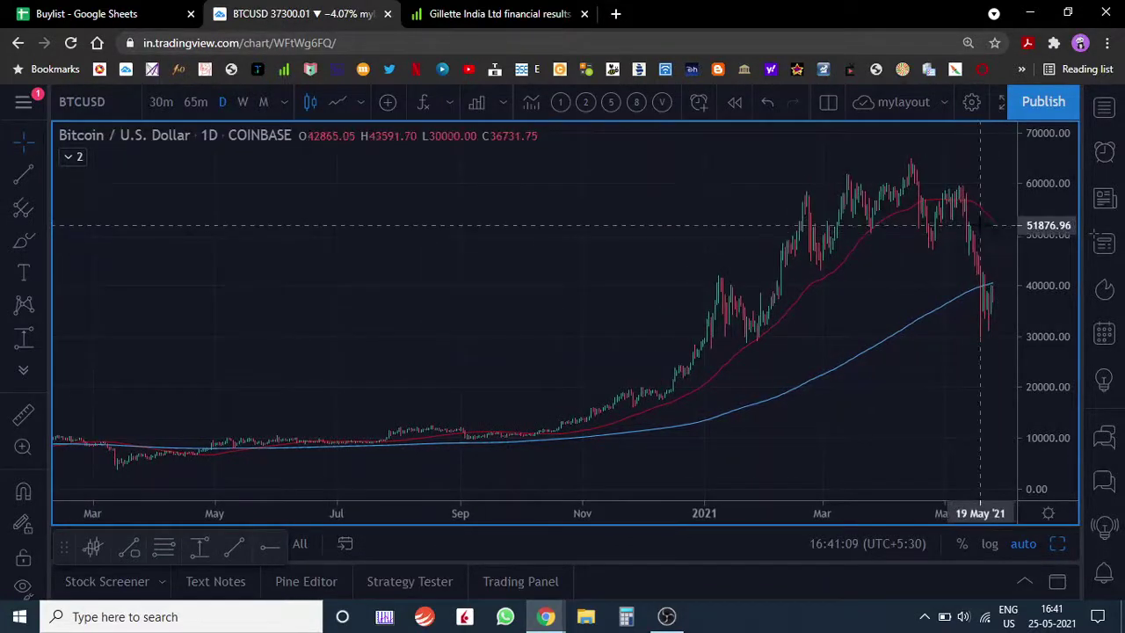
left_click_drag(902, 264, 873, 272)
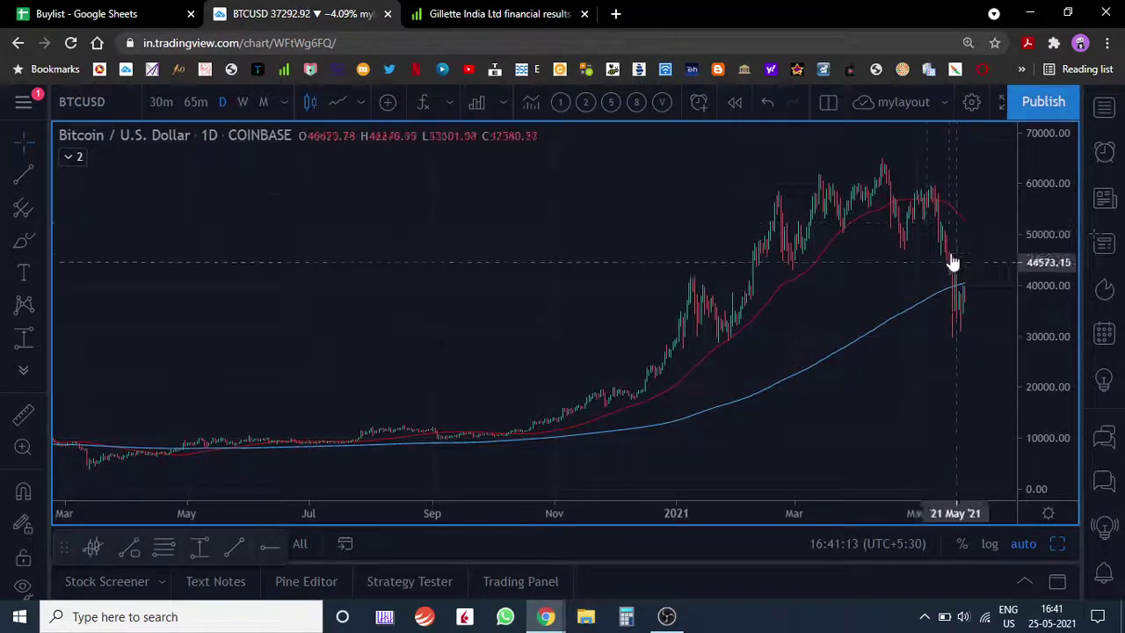
left_click_drag(922, 279, 959, 279)
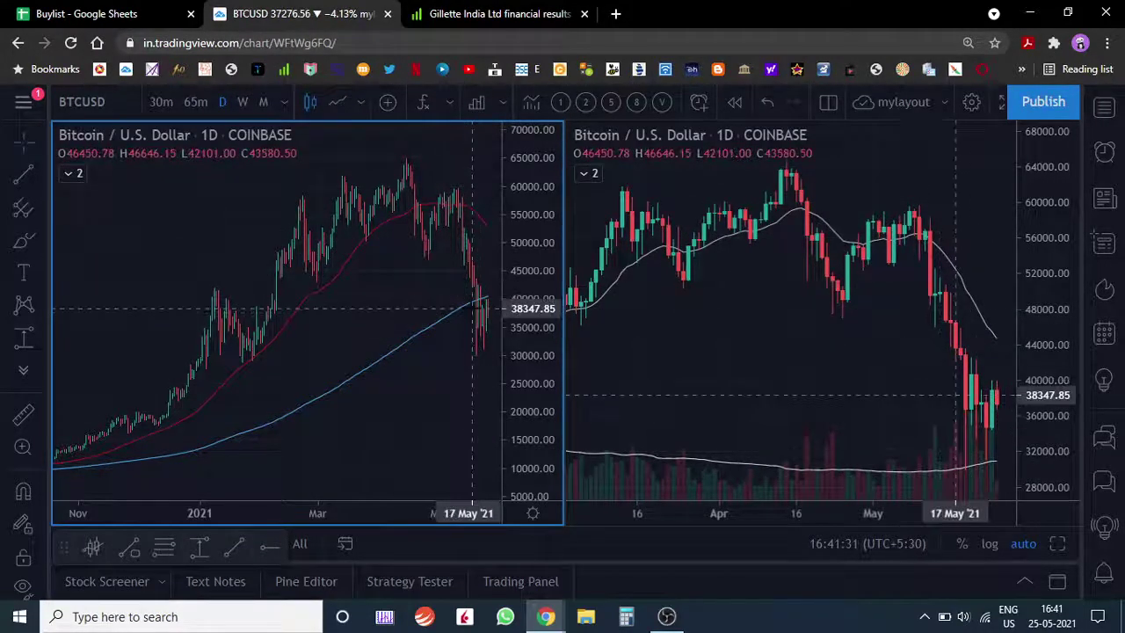
scroll(818, 356, "down", 2)
left_click(829, 356)
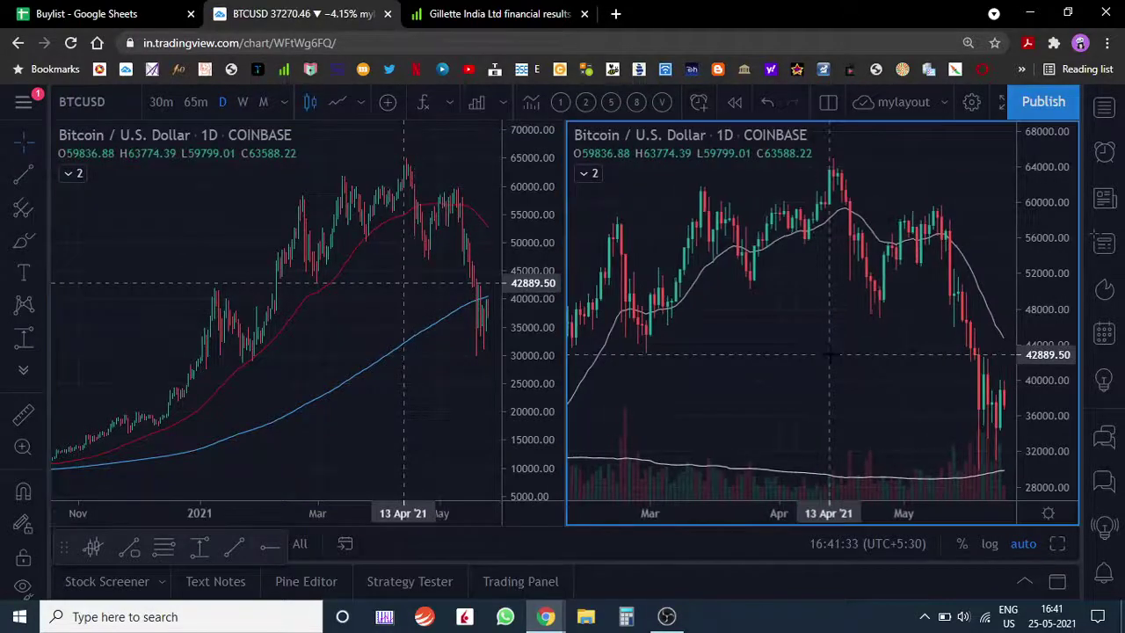